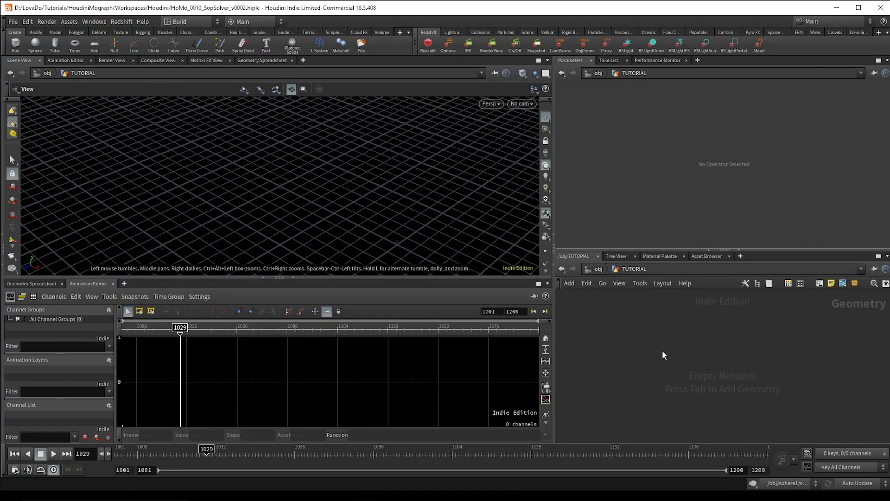
Step: Add a Sphere node to the empty geometry network with a uniform scale of 2
{"action": "key", "text": "Tab"}
{"action": "type", "text": "sphere"}
{"action": "key", "text": "Return"}
{"action": "left_click", "coordinate": [663, 352]}
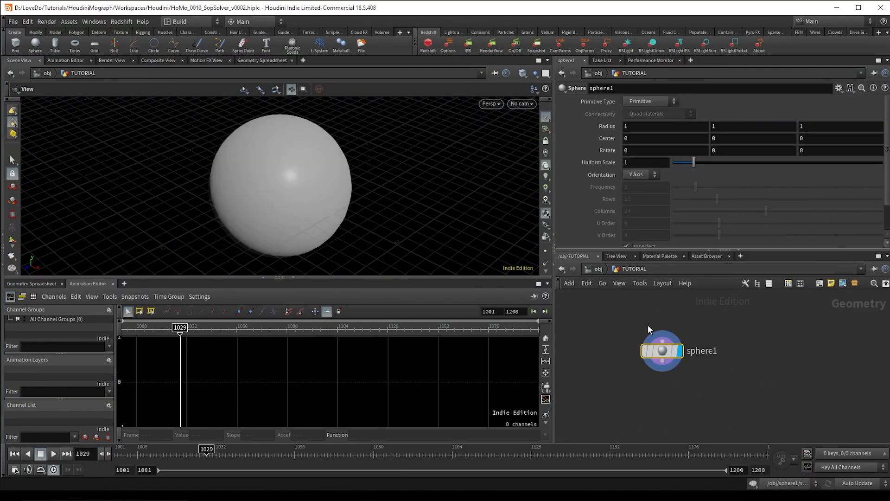
{"action": "type", "text": "2"}
Step: Make the sphere's primitive type Polygon and set its frequency to 30
{"action": "left_click", "coordinate": [648, 101]}
{"action": "left_click", "coordinate": [645, 113]}
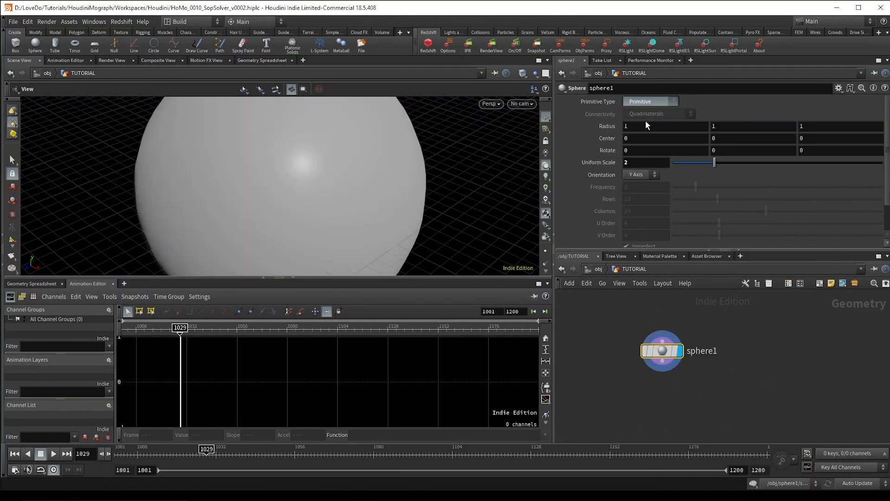
{"action": "left_click_drag", "start_coordinate": [696, 187], "coordinate": [836, 187]}
{"action": "left_click", "coordinate": [663, 187]}
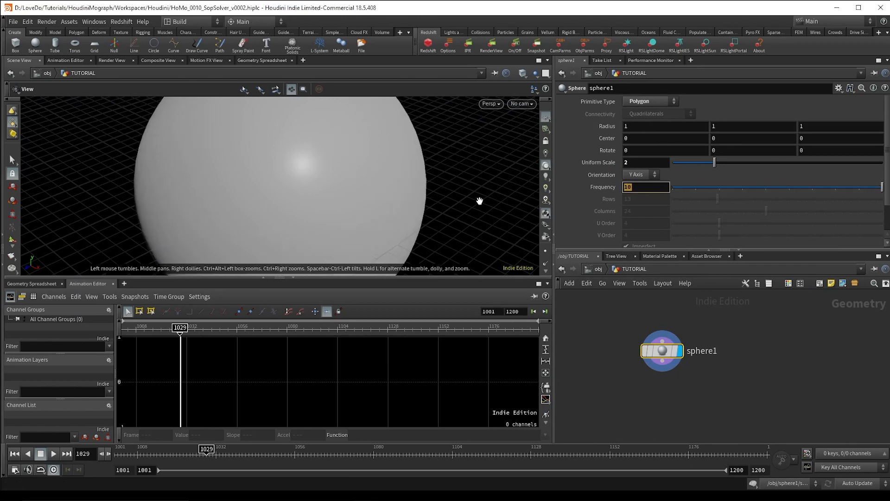
Step: Attach a Color node below sphere1 and set its colour to black
{"action": "left_click", "coordinate": [661, 365]}
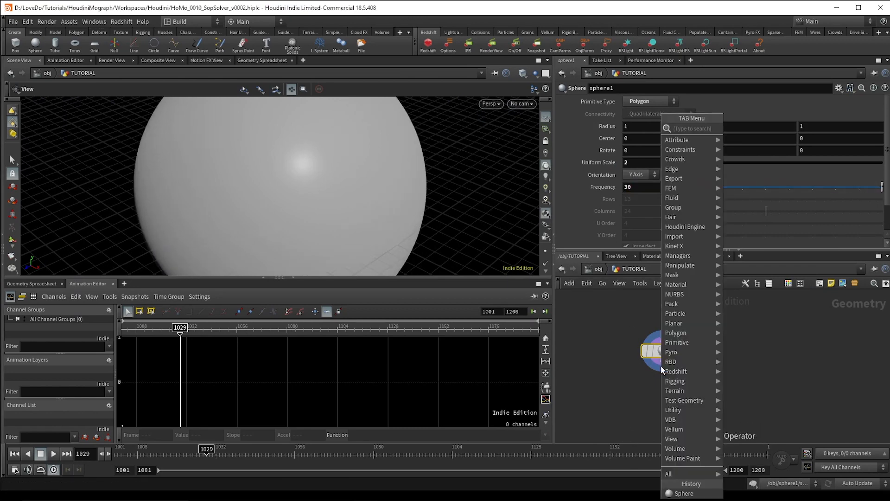
{"action": "type", "text": "color"}
{"action": "key", "text": "Return"}
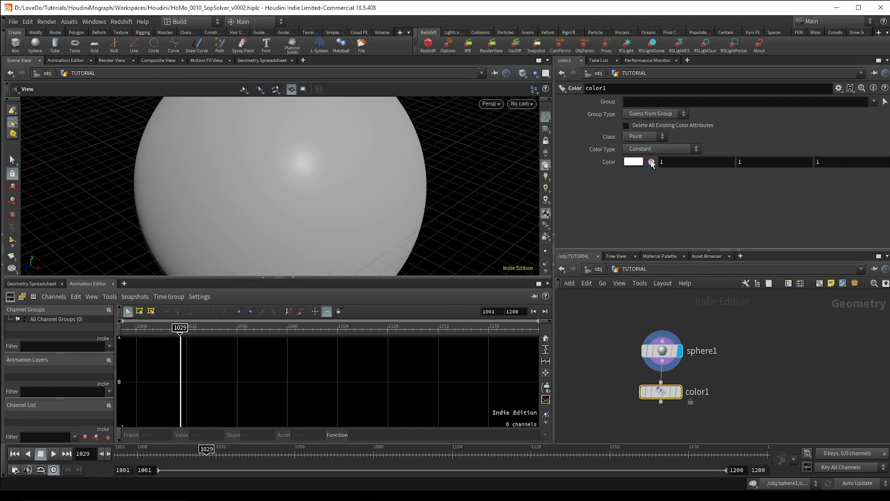
{"action": "left_click", "coordinate": [652, 162]}
{"action": "left_click_drag", "start_coordinate": [621, 220], "coordinate": [591, 226]}
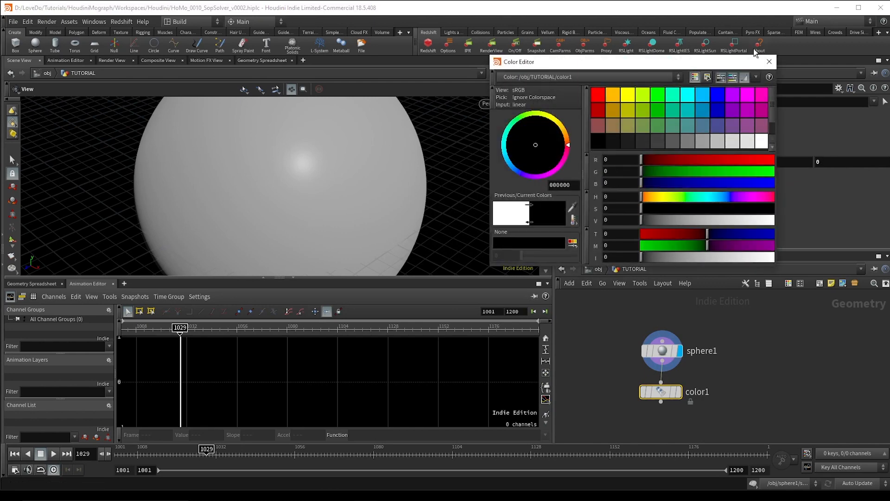
{"action": "left_click", "coordinate": [769, 61]}
Step: Add a second Sphere node beside the first, with uniform scale .1 and center Y 2
{"action": "key", "text": "Tab"}
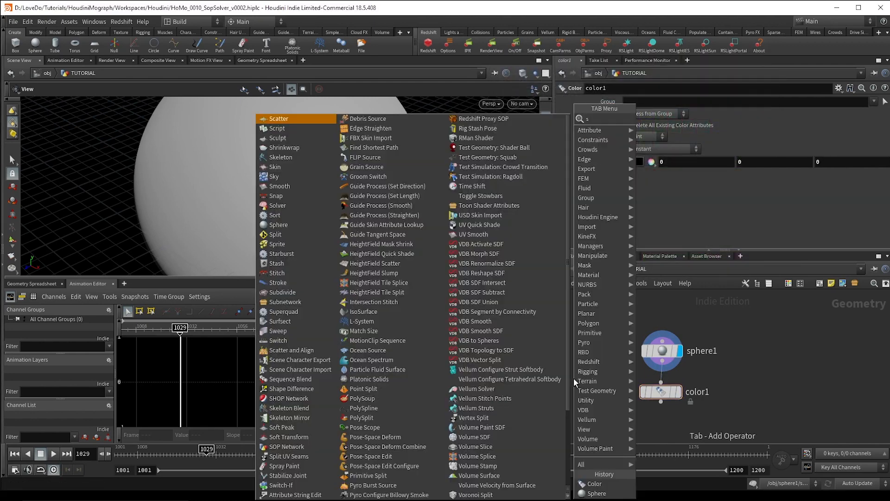
{"action": "type", "text": "sphere"}
{"action": "key", "text": "Return"}
{"action": "left_click", "coordinate": [574, 380]}
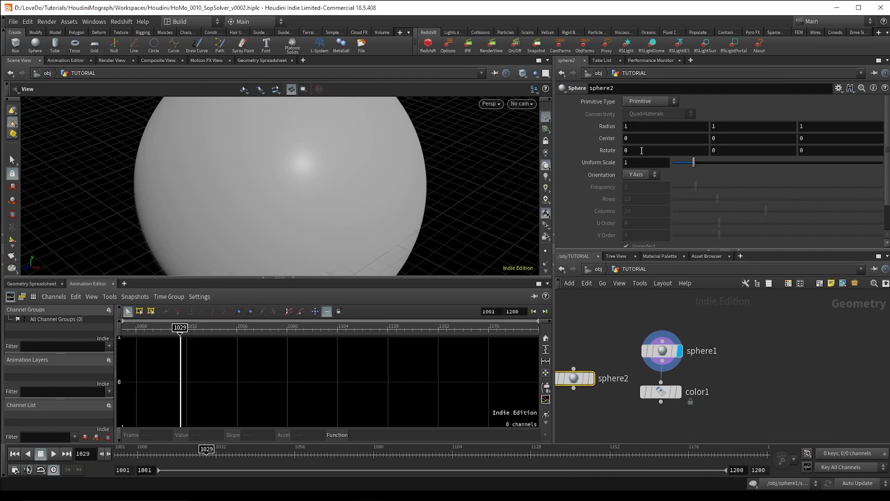
{"action": "double_click", "coordinate": [628, 162]}
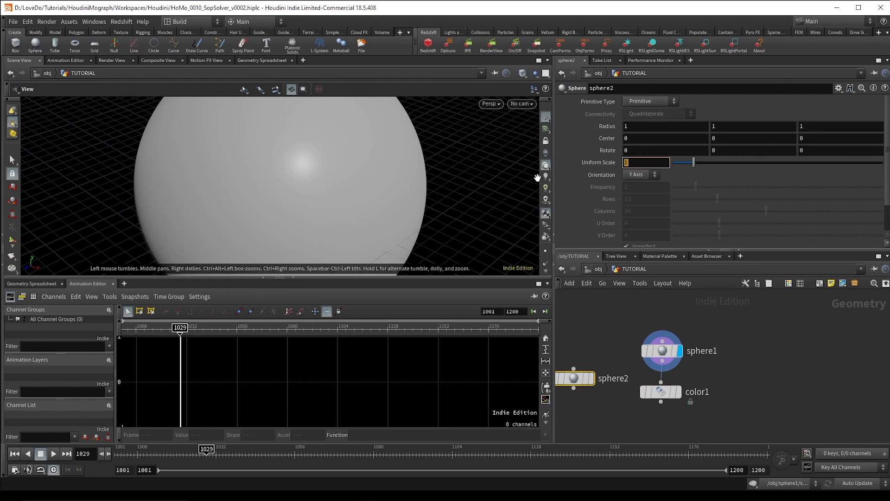
{"action": "double_click", "coordinate": [712, 139]}
{"action": "type", "text": "2"}
{"action": "left_click", "coordinate": [612, 350]}
Step: Display sphere2 and frame it in the 3D view
{"action": "scroll", "coordinate": [611, 349], "scroll_direction": "down", "scroll_amount": 2}
{"action": "middle_click_drag", "start_coordinate": [611, 349], "coordinate": [620, 332]}
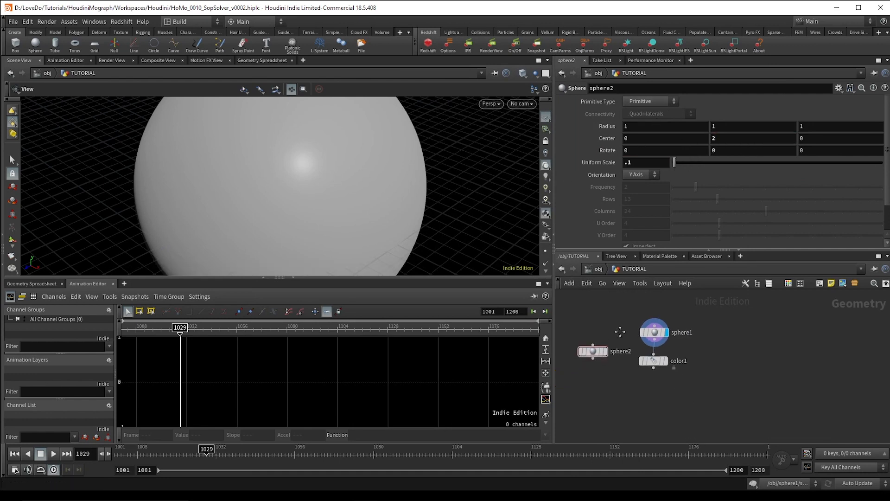
{"action": "scroll", "coordinate": [606, 353], "scroll_direction": "up", "scroll_amount": 2}
{"action": "left_click", "coordinate": [607, 354]}
{"action": "key", "text": "space+g"}
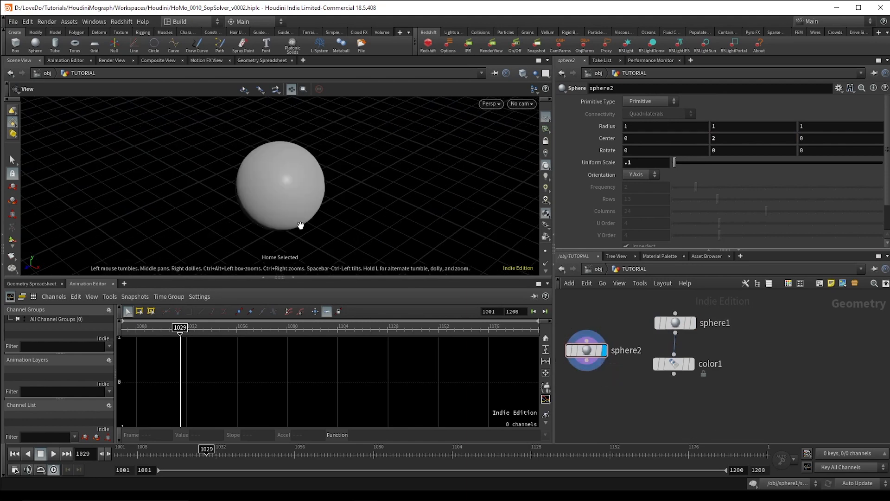
{"action": "left_click_drag", "start_coordinate": [321, 229], "coordinate": [318, 197]}
{"action": "right_click_drag", "start_coordinate": [318, 197], "coordinate": [321, 235]}
{"action": "middle_click_drag", "start_coordinate": [321, 235], "coordinate": [342, 173]}
{"action": "right_click_drag", "start_coordinate": [342, 173], "coordinate": [311, 211]}
{"action": "left_click_drag", "start_coordinate": [310, 174], "coordinate": [308, 199]}
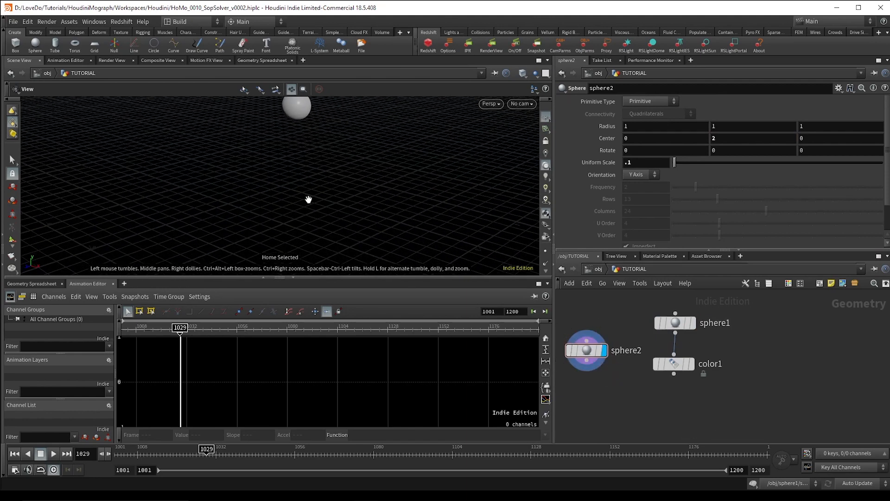
Step: Place a copy of the Color node below sphere2, display it and set its colour to red (1, 0, 0)
{"action": "left_click", "coordinate": [589, 390]}
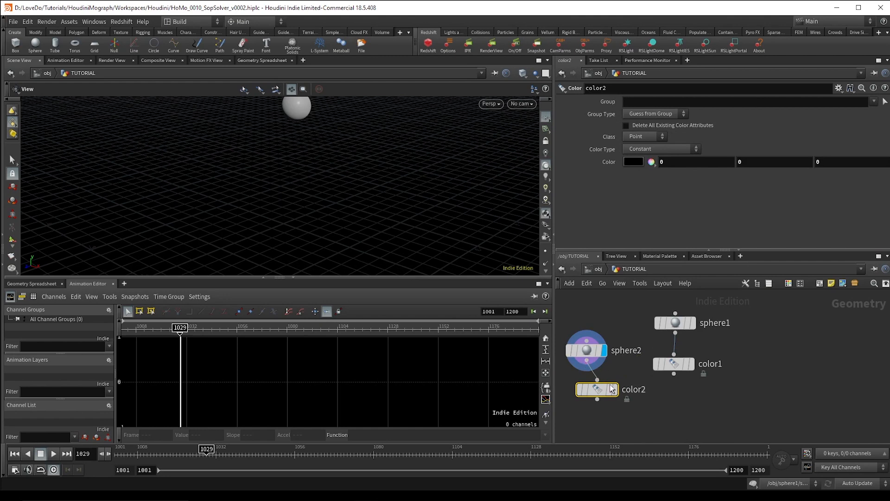
{"action": "left_click", "coordinate": [614, 394]}
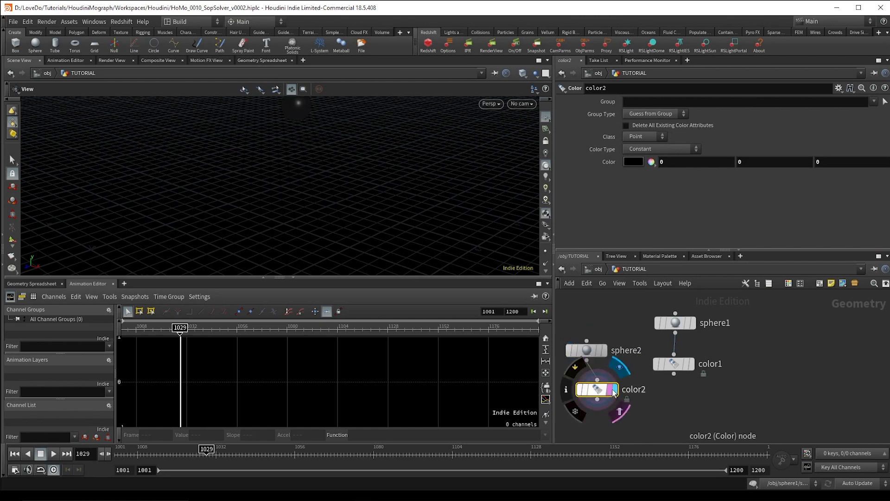
{"action": "left_click", "coordinate": [671, 166]}
{"action": "type", "text": "1"}
{"action": "key", "text": "Return"}
{"action": "left_click_drag", "start_coordinate": [587, 392], "coordinate": [572, 391]}
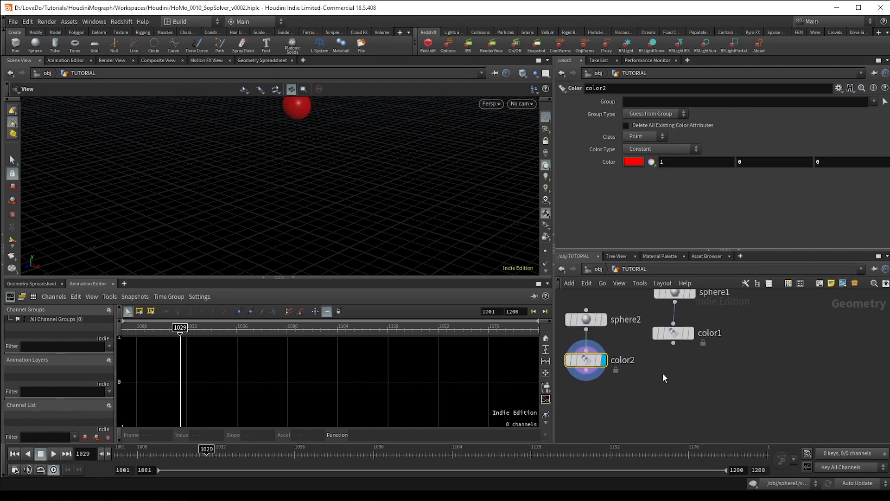
Step: Add a Transform node below color2, connect color2 into it and display it
{"action": "key", "text": "Tab"}
{"action": "type", "text": "transform"}
{"action": "key", "text": "Return"}
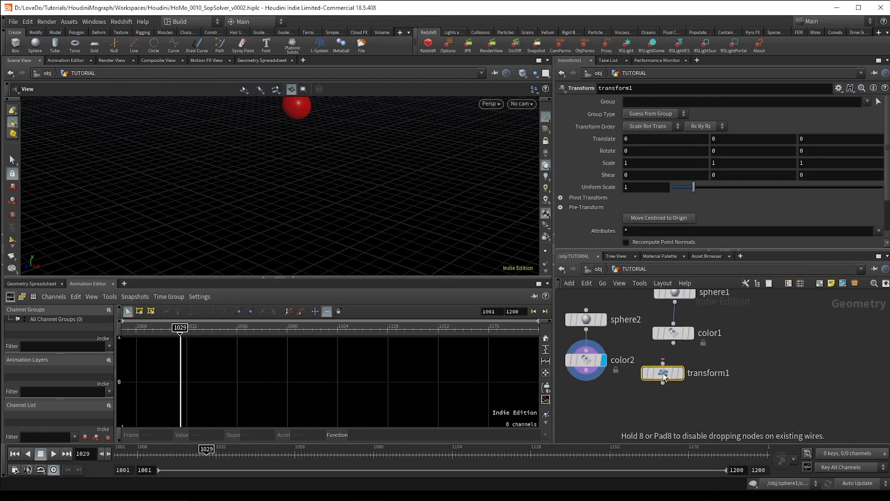
{"action": "left_click_drag", "start_coordinate": [611, 406], "coordinate": [587, 405]}
{"action": "left_click", "coordinate": [586, 370]}
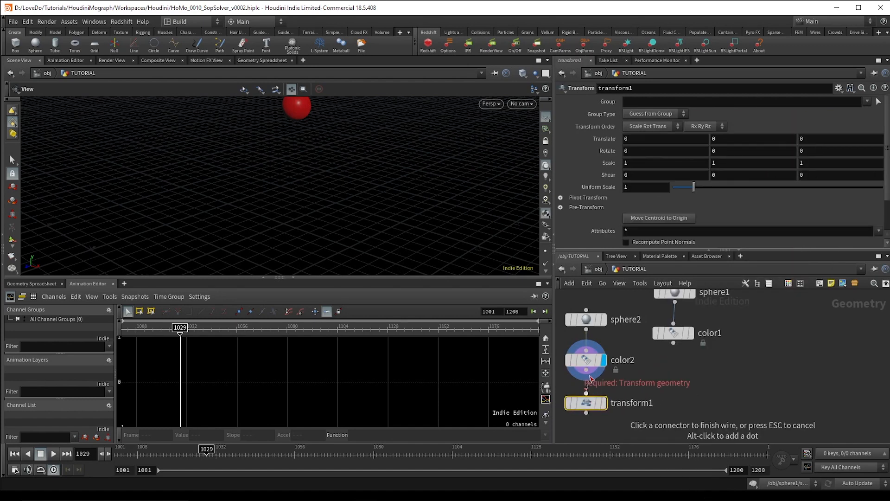
{"action": "left_click", "coordinate": [586, 393]}
Step: Animate the Transform node's Z rotation with the expression $F*6 and play the timeline
{"action": "right_click_drag", "start_coordinate": [455, 153], "coordinate": [409, 163]}
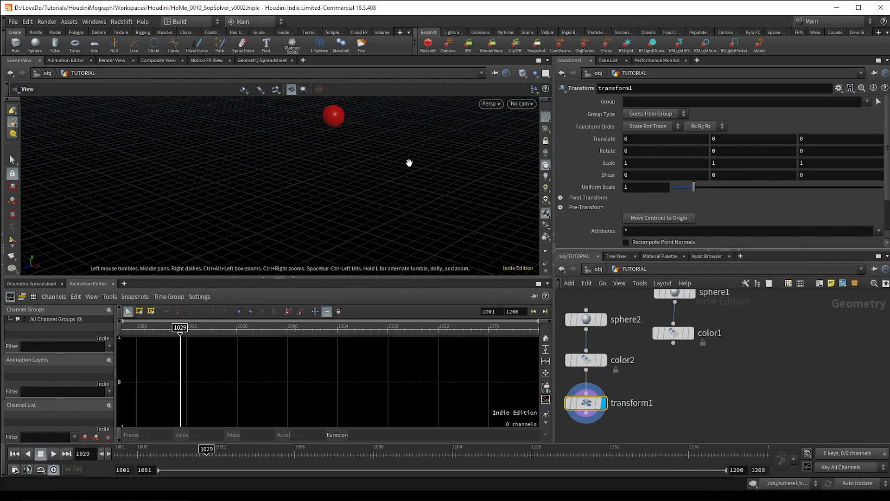
{"action": "middle_click_drag", "start_coordinate": [410, 163], "coordinate": [394, 190]}
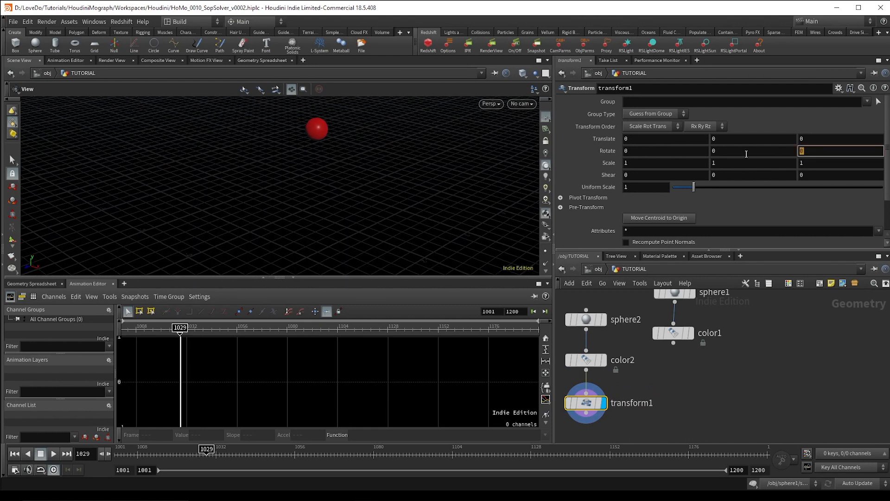
{"action": "type", "text": "$F"}
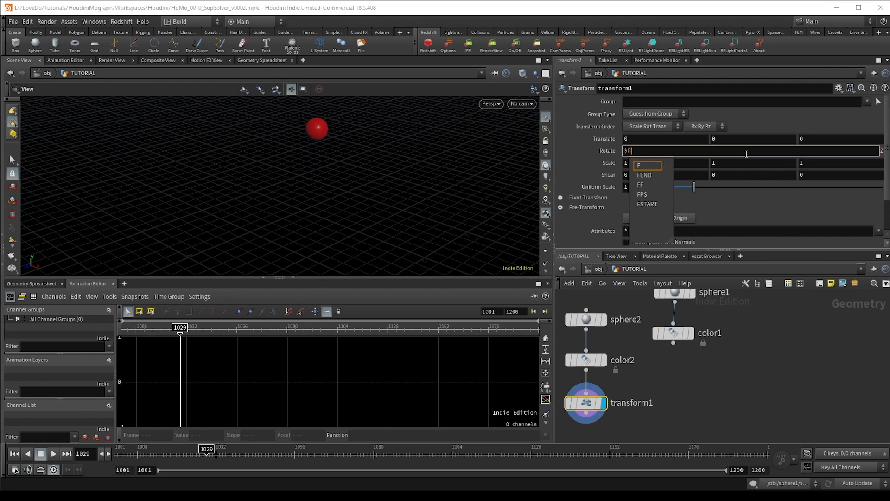
{"action": "type", "text": "*6"}
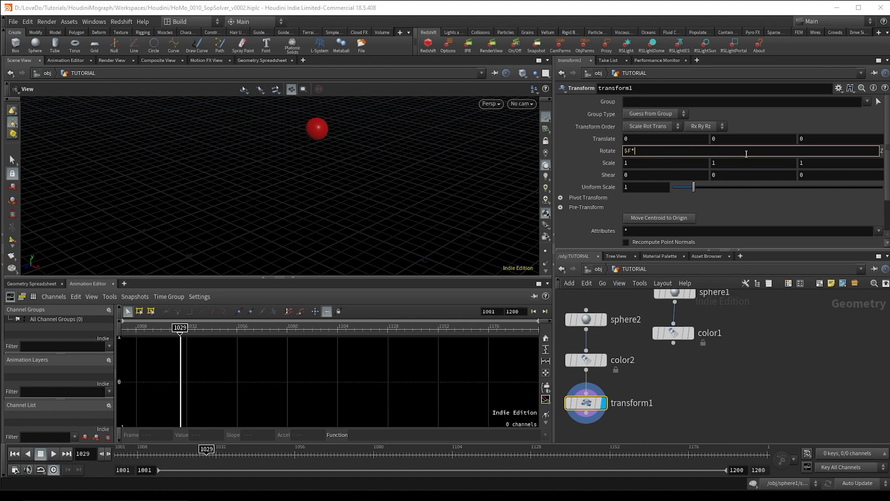
{"action": "key", "text": "Return"}
{"action": "left_click", "coordinate": [57, 454]}
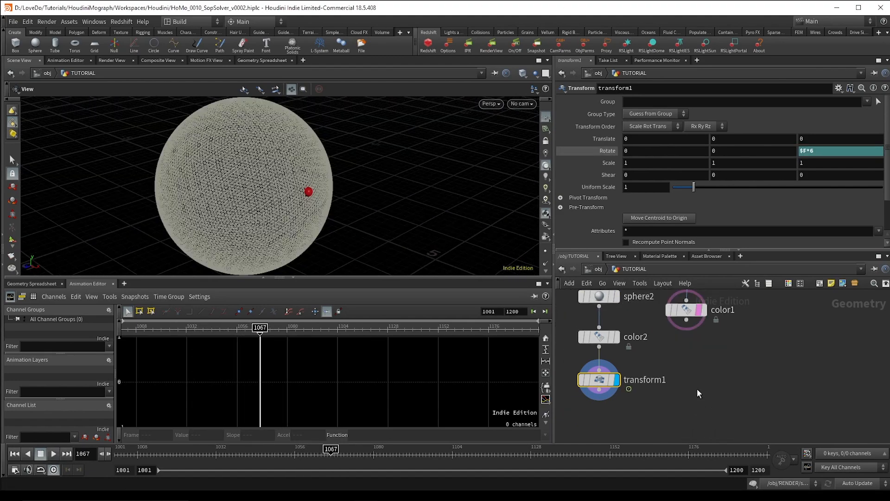
Step: Add a Solver node below color1
{"action": "key", "text": "Tab"}
{"action": "type", "text": "solv"}
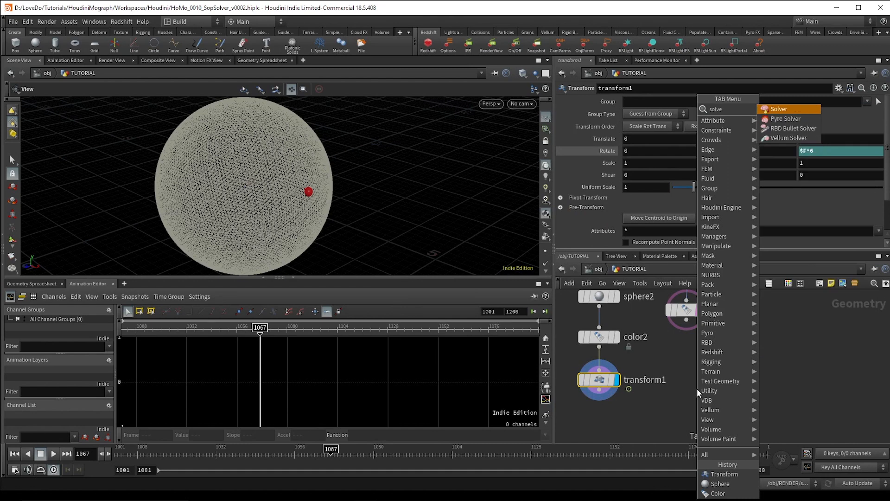
{"action": "key", "text": "Return"}
{"action": "left_click", "coordinate": [697, 389]}
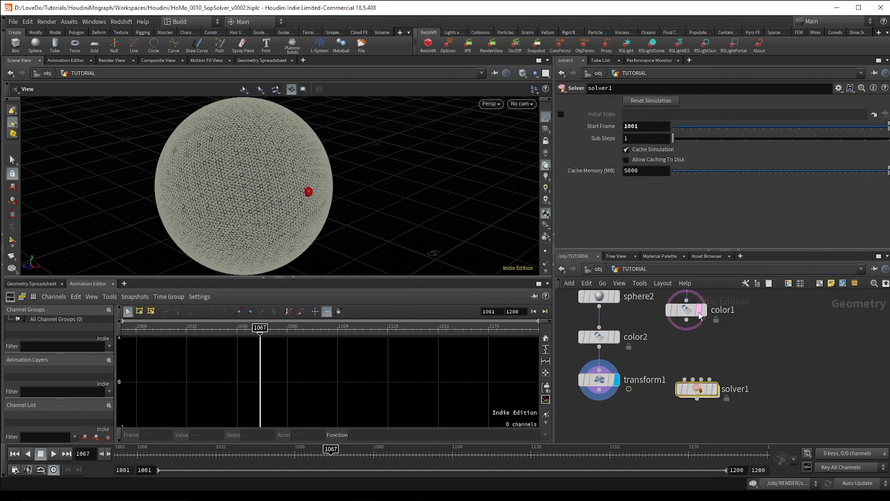
Step: Wire color1 into the solver's first input and transform1 into its second input
{"action": "left_click", "coordinate": [687, 320]}
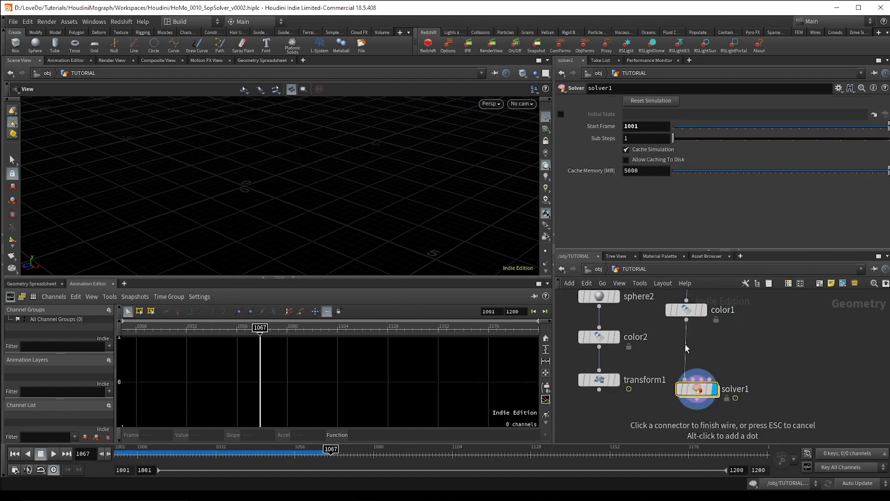
{"action": "left_click", "coordinate": [684, 378]}
{"action": "left_click", "coordinate": [694, 380]}
{"action": "left_click", "coordinate": [599, 390]}
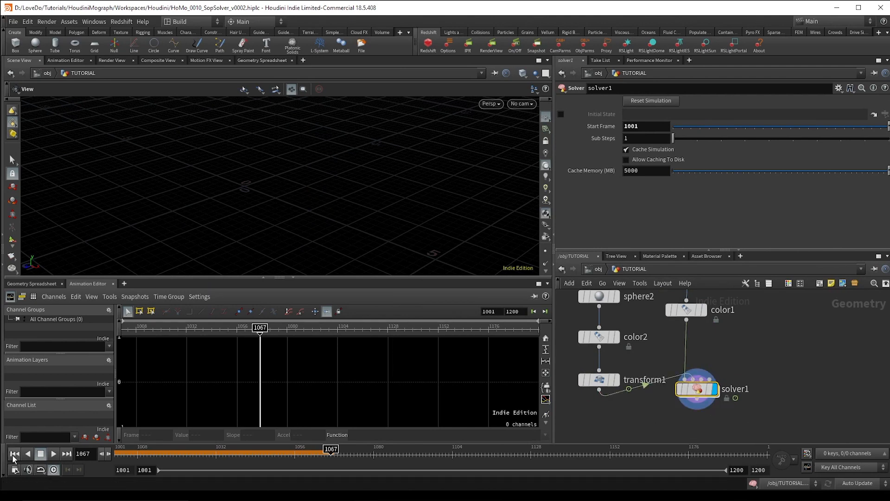
Step: Return to the first frame, move the solver slightly lower and open its inner network
{"action": "left_click", "coordinate": [15, 454]}
{"action": "left_click_drag", "start_coordinate": [697, 390], "coordinate": [694, 410]}
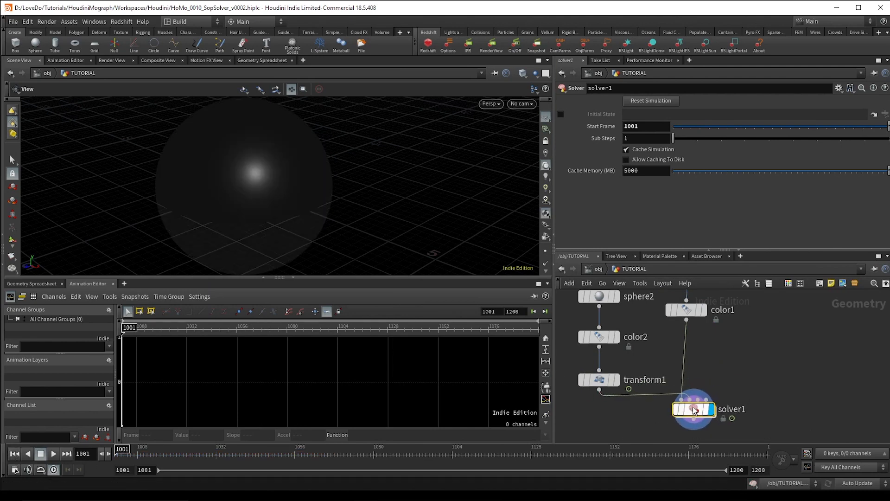
{"action": "double_click", "coordinate": [695, 410]}
{"action": "scroll", "coordinate": [769, 396], "scroll_direction": "down", "scroll_amount": 2}
{"action": "middle_click_drag", "start_coordinate": [782, 408], "coordinate": [752, 396]}
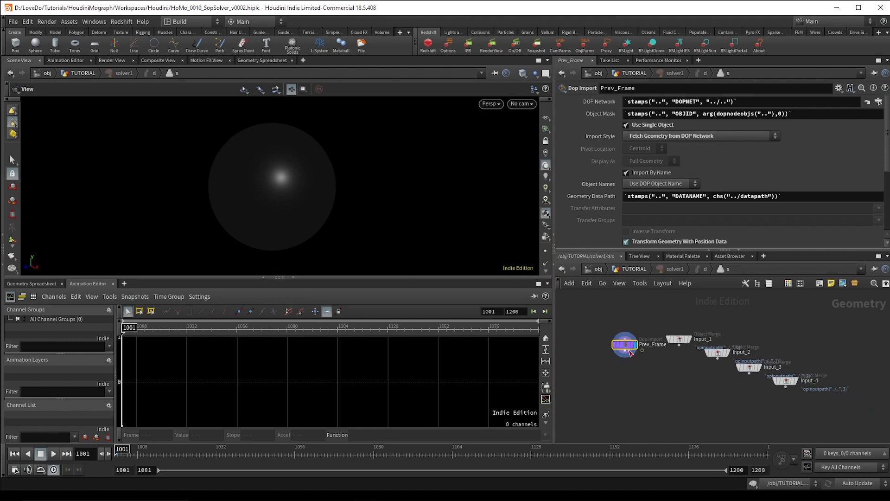
Step: Move Prev_Frame away from the input nodes and attach an Attribute Transfer node below it
{"action": "left_click_drag", "start_coordinate": [627, 344], "coordinate": [601, 338]}
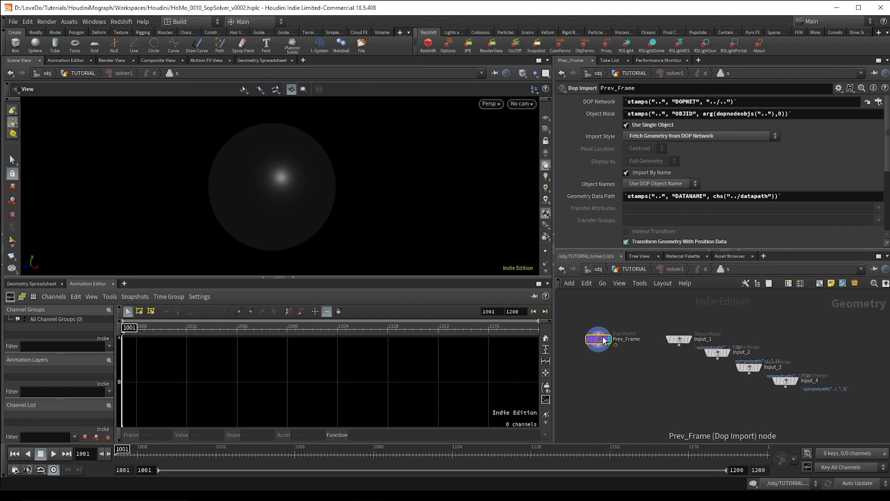
{"action": "middle_click_drag", "start_coordinate": [635, 371], "coordinate": [653, 365]}
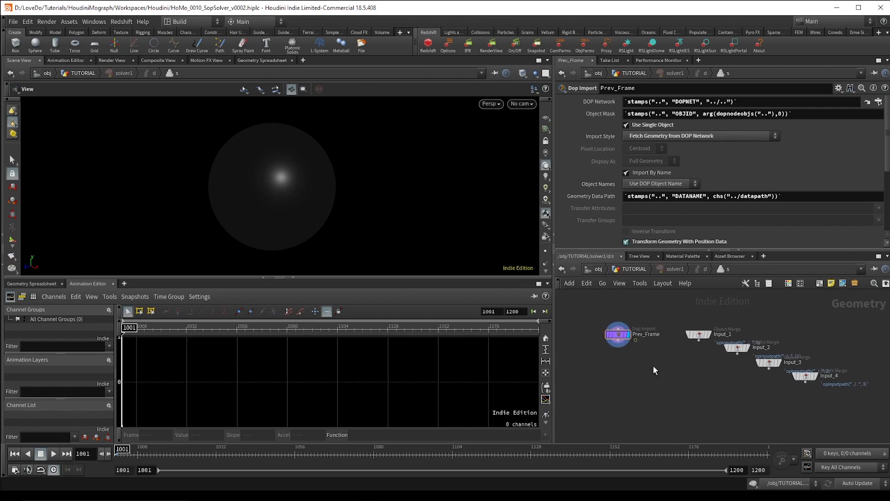
{"action": "left_click", "coordinate": [636, 340]}
{"action": "key", "text": "Tab"}
{"action": "type", "text": "attrtran"}
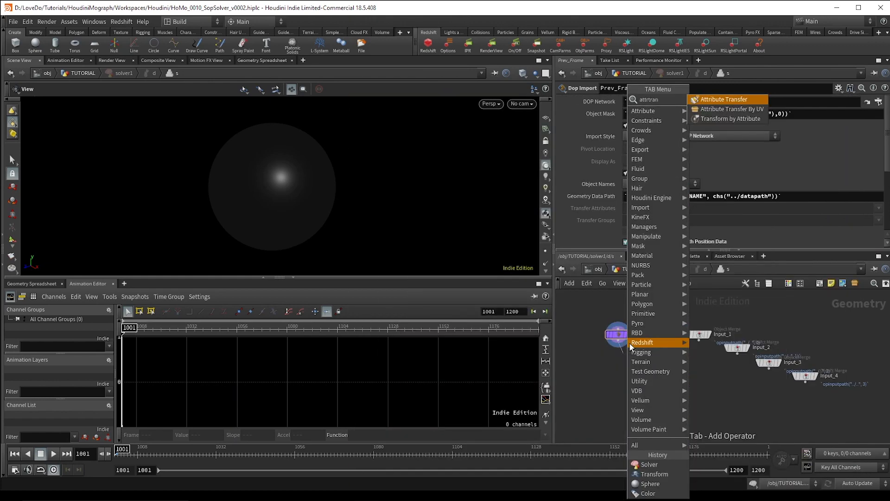
{"action": "key", "text": "Return"}
{"action": "left_click", "coordinate": [629, 357]}
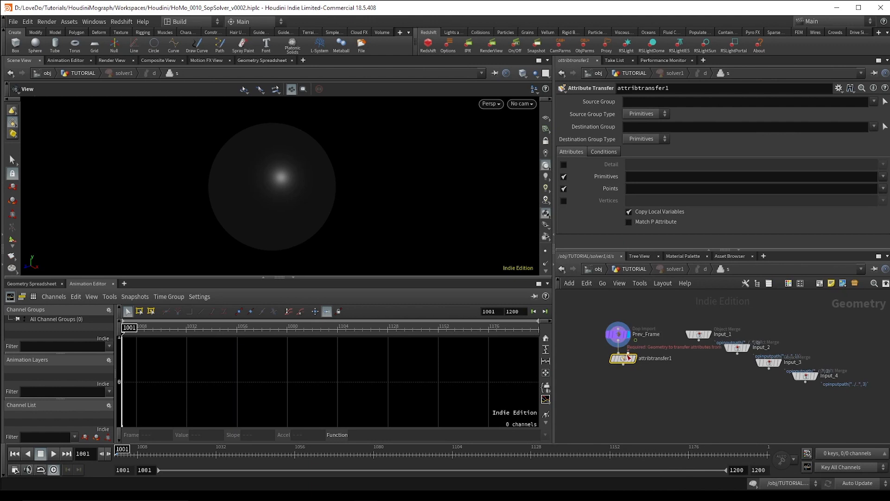
Step: Connect Input_2 to the Attribute Transfer's second input, move the node lower and display it
{"action": "left_click", "coordinate": [628, 355]}
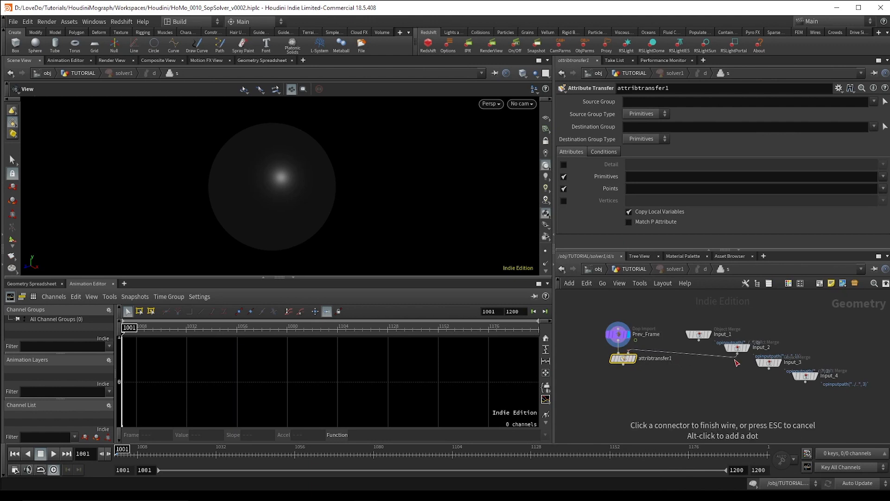
{"action": "left_click", "coordinate": [738, 354]}
{"action": "left_click_drag", "start_coordinate": [626, 358], "coordinate": [621, 378]}
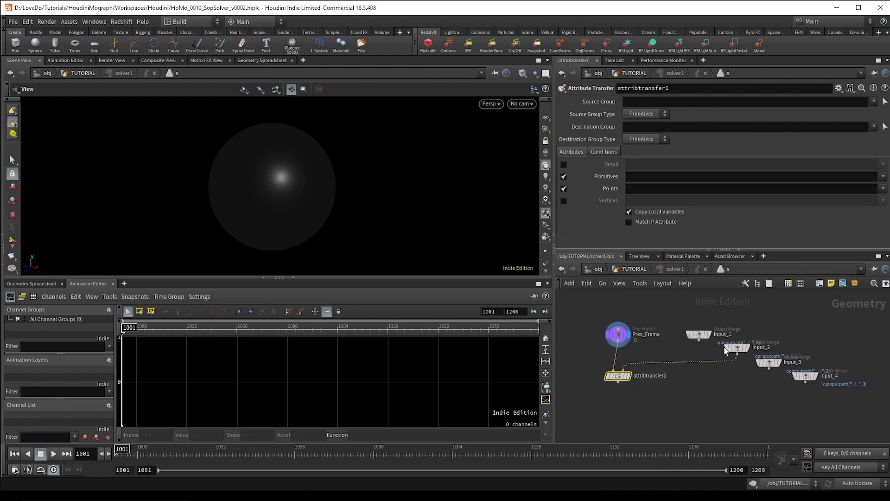
{"action": "left_click", "coordinate": [622, 378]}
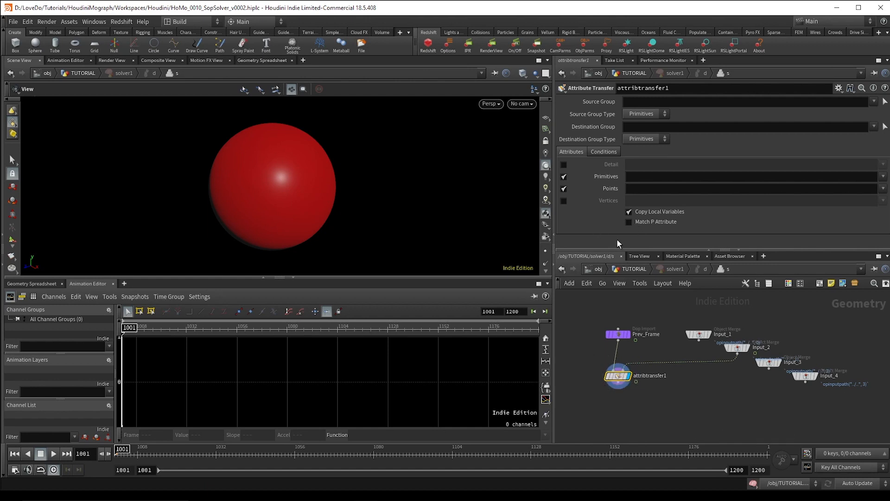
Step: Set the Attribute Transfer's distance threshold to 0.11 and its blend width to 0.37
{"action": "left_click", "coordinate": [597, 151]}
{"action": "left_click", "coordinate": [564, 201]}
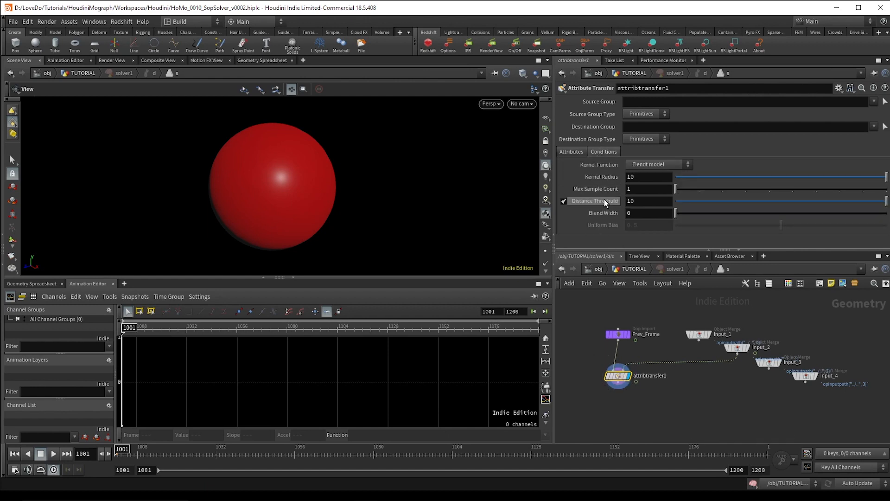
{"action": "left_click_drag", "start_coordinate": [714, 201], "coordinate": [677, 200]}
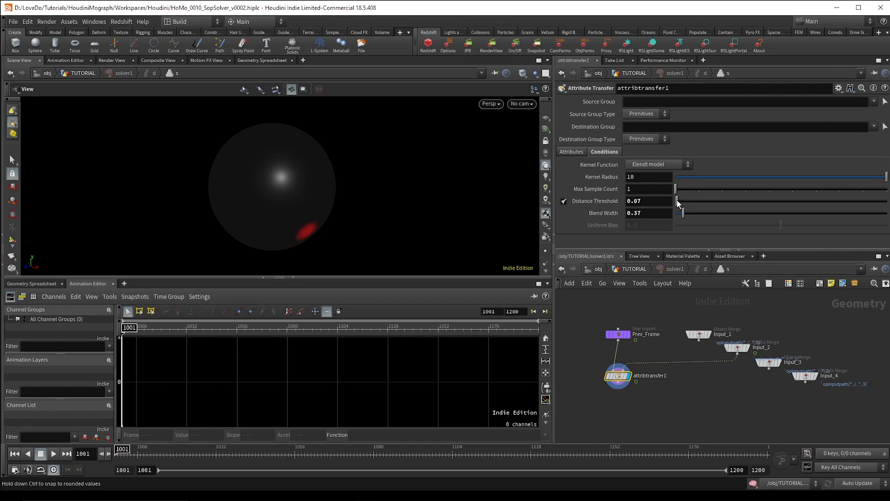
Step: Return to the TUTORIAL network, play the simulation, and scrub through it to examine the red trail on the sphere
{"action": "left_click", "coordinate": [635, 268]}
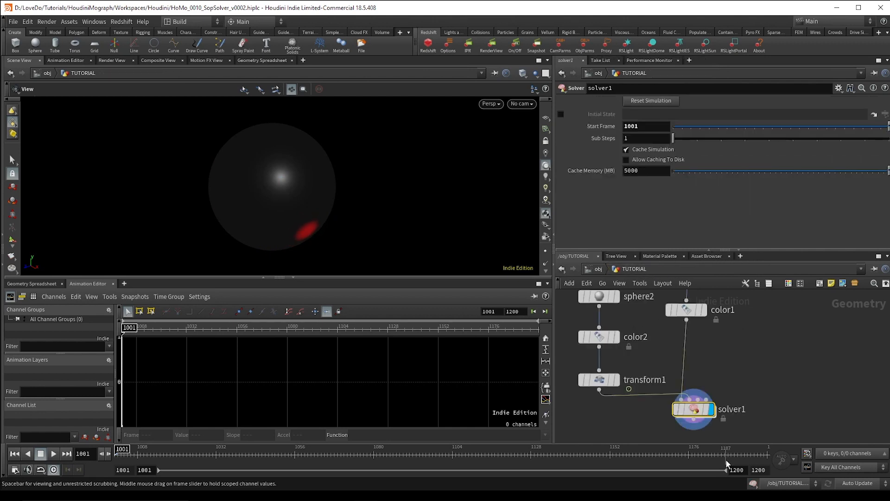
{"action": "left_click", "coordinate": [52, 455]}
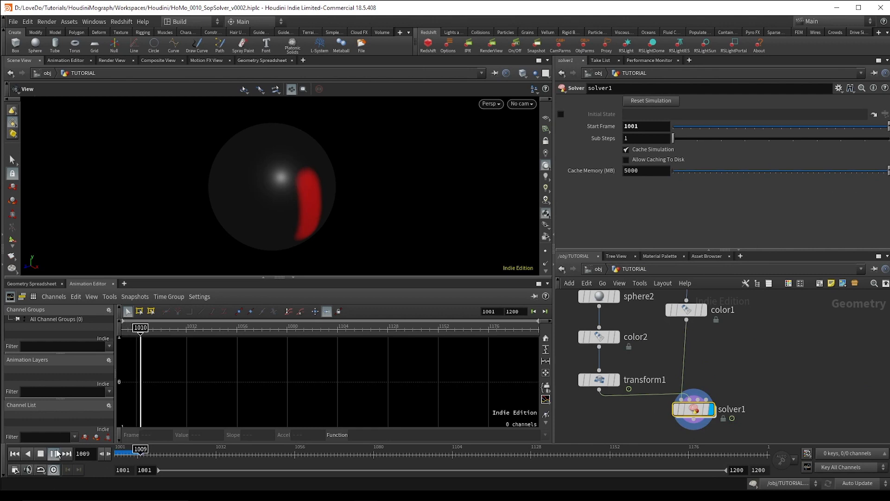
{"action": "left_click_drag", "start_coordinate": [259, 210], "coordinate": [296, 222]}
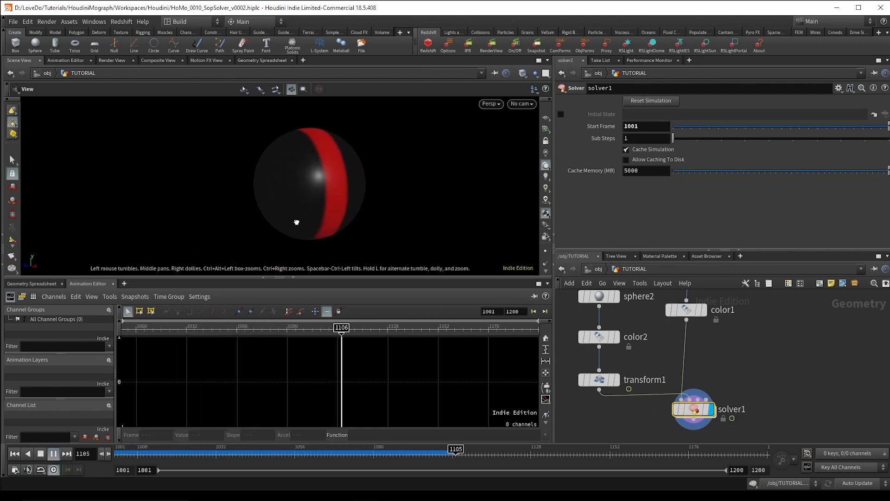
{"action": "left_click", "coordinate": [54, 454]}
{"action": "left_click_drag", "start_coordinate": [128, 446], "coordinate": [245, 452]}
{"action": "left_click_drag", "start_coordinate": [352, 188], "coordinate": [327, 199]}
Step: Reopen the solver's inner network and add a Point VOP below the Attribute Transfer node
{"action": "double_click", "coordinate": [688, 411]}
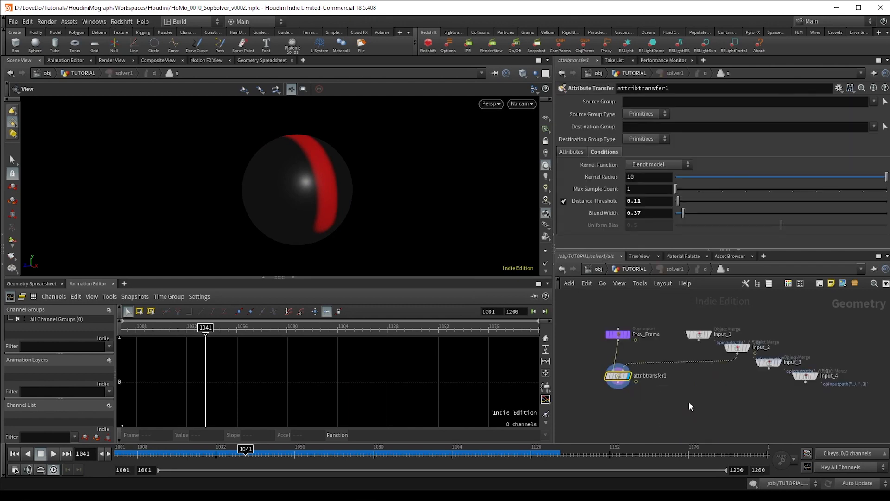
{"action": "scroll", "coordinate": [657, 377], "scroll_direction": "up", "scroll_amount": 3}
{"action": "left_click", "coordinate": [639, 363]}
{"action": "key", "text": "Tab"}
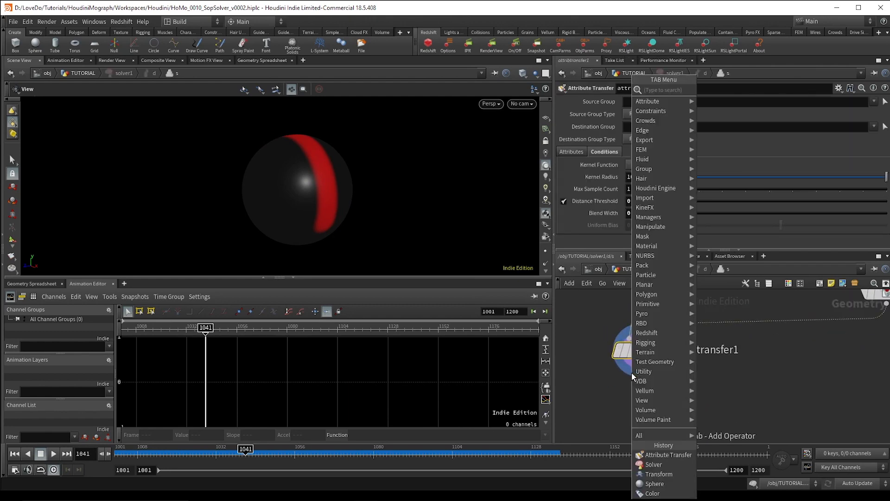
{"action": "type", "text": "pointvop"}
{"action": "key", "text": "Return"}
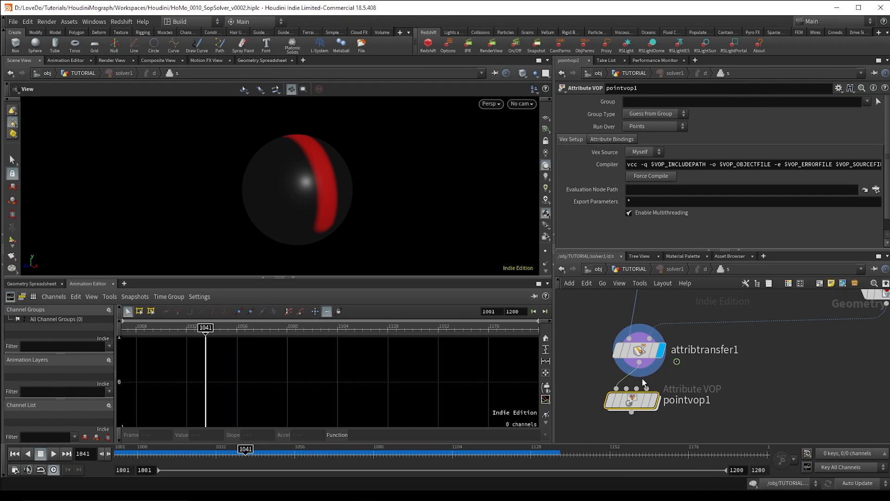
Step: Open the Point VOP and attach a Multiply node to the global parameters' Cd output
{"action": "double_click", "coordinate": [636, 398]}
{"action": "scroll", "coordinate": [686, 391], "scroll_direction": "up", "scroll_amount": 3}
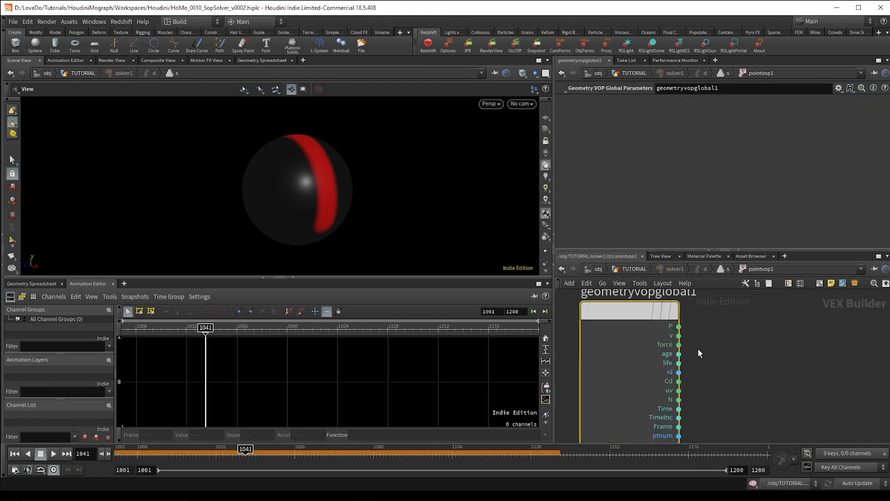
{"action": "left_click", "coordinate": [679, 381]}
{"action": "key", "text": "Tab"}
{"action": "type", "text": "multiply"}
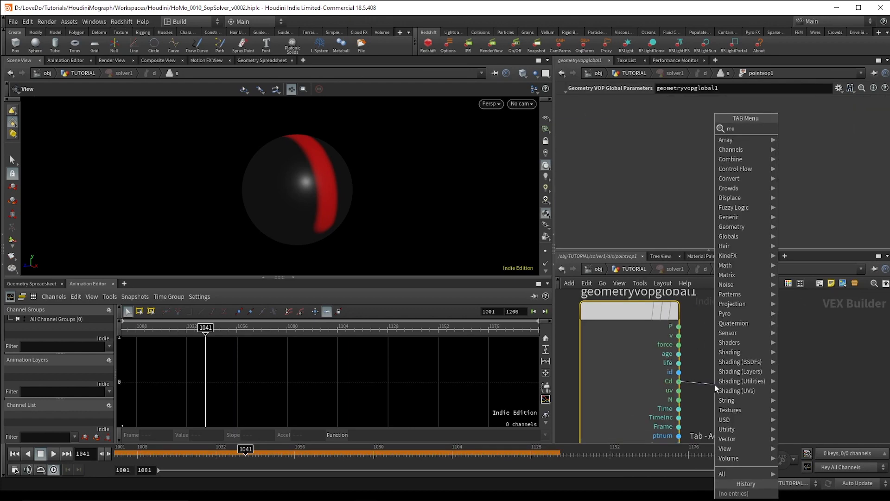
{"action": "key", "text": "Return"}
{"action": "scroll", "coordinate": [765, 348], "scroll_direction": "down", "scroll_amount": 2}
{"action": "middle_click_drag", "start_coordinate": [765, 348], "coordinate": [701, 351]}
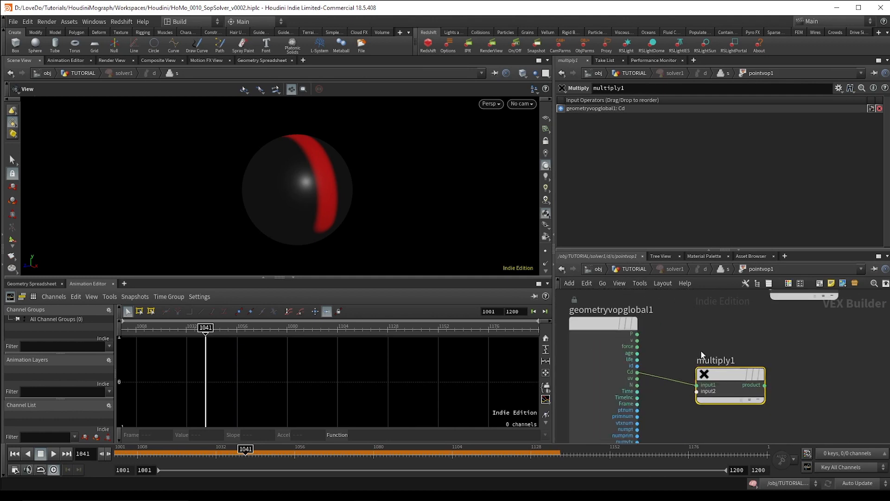
Step: Move the geometry output node beside the Multiply node and wire the product into its Cd input
{"action": "middle_click_drag", "start_coordinate": [813, 320], "coordinate": [769, 351]}
{"action": "left_click_drag", "start_coordinate": [779, 324], "coordinate": [829, 410]}
{"action": "left_click", "coordinate": [780, 405]}
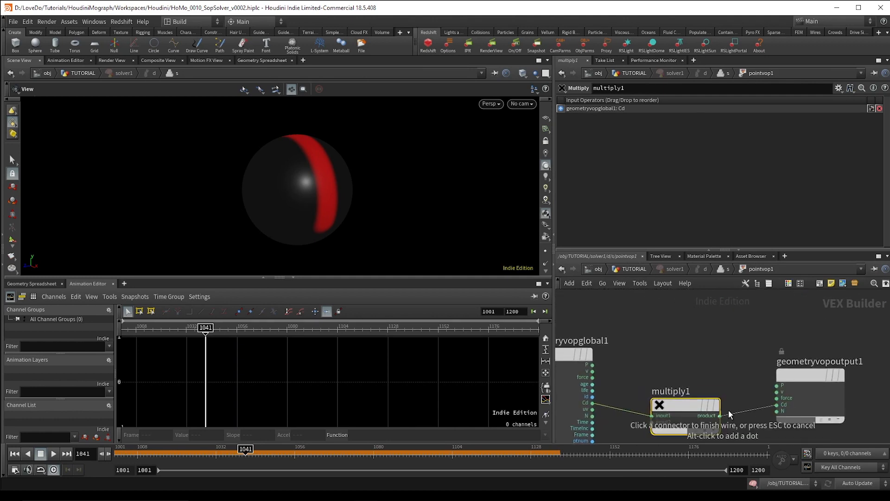
{"action": "left_click", "coordinate": [722, 415]}
Step: Promote the Multiply node's input2 to a parameter and return to the Point VOP's parameters in the solver network
{"action": "middle_click_drag", "start_coordinate": [726, 349], "coordinate": [733, 291]}
{"action": "right_click", "coordinate": [659, 367]}
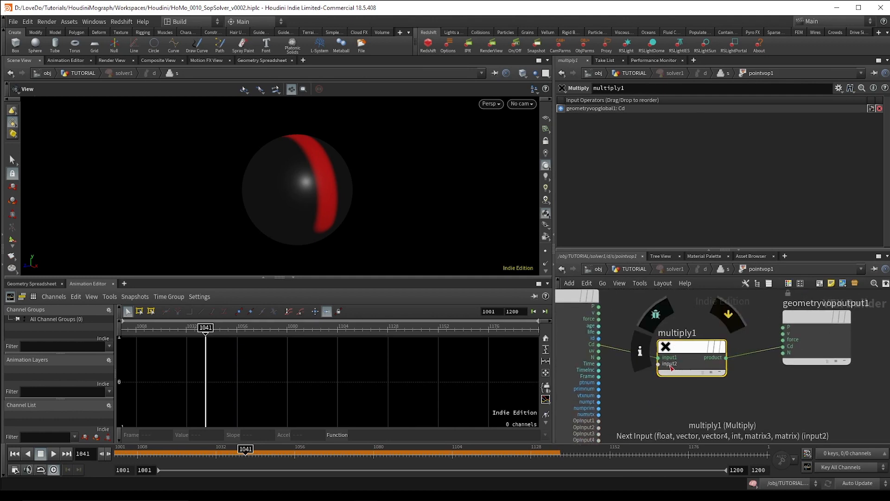
{"action": "left_click", "coordinate": [682, 336]}
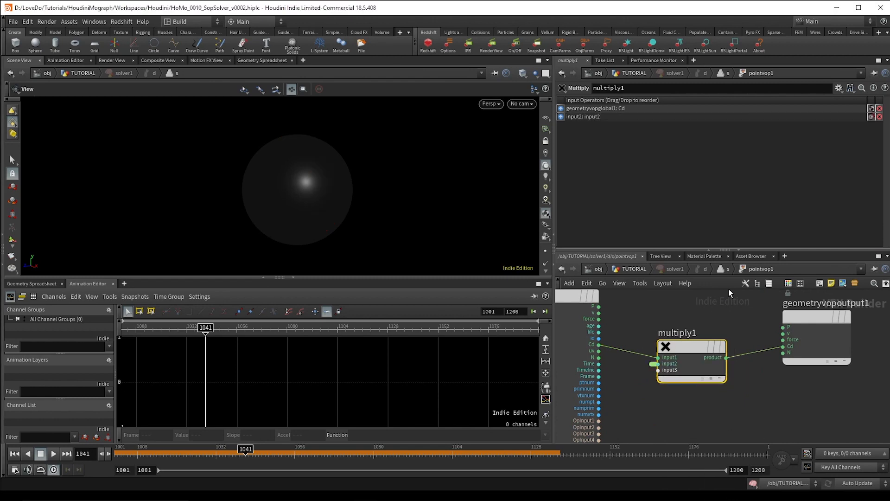
{"action": "left_click", "coordinate": [727, 271]}
{"action": "scroll", "coordinate": [688, 231], "scroll_direction": "down", "scroll_amount": 2}
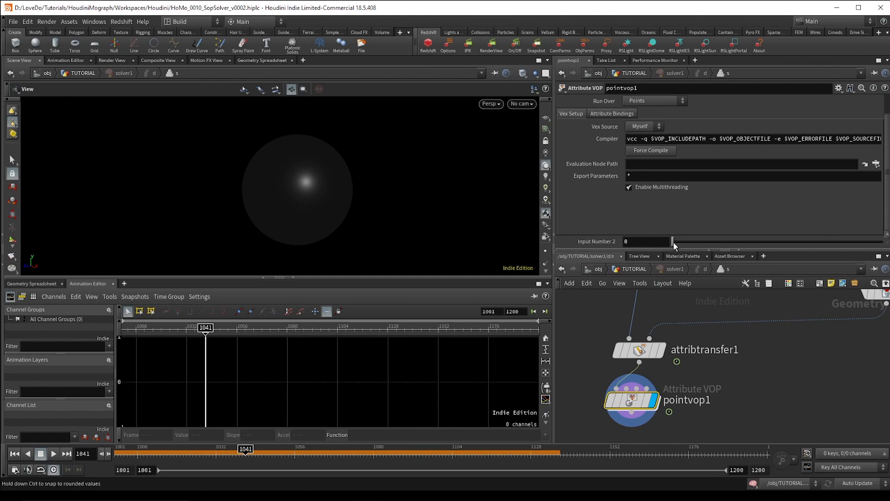
Step: Try Input Number 2 at 1 on the Point VOP and replay the solver from the first frame
{"action": "left_click_drag", "start_coordinate": [673, 242], "coordinate": [845, 268]}
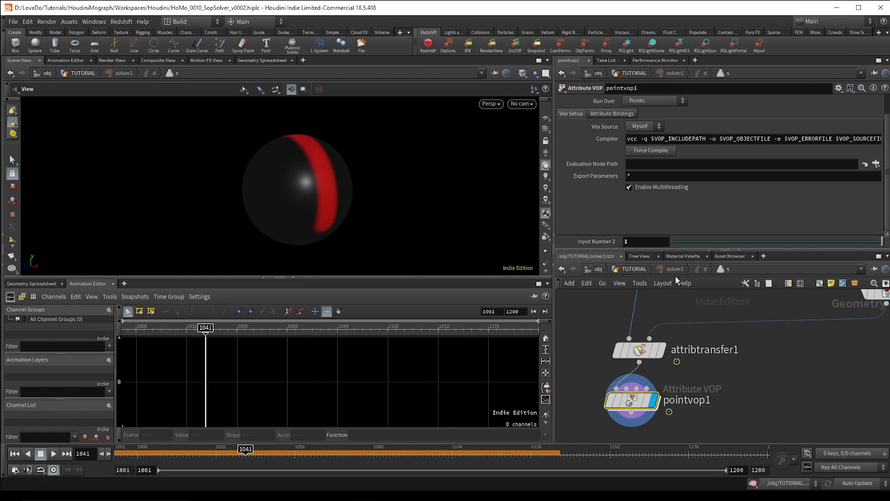
{"action": "left_click", "coordinate": [635, 270]}
{"action": "left_click", "coordinate": [15, 454]}
{"action": "left_click", "coordinate": [56, 456]}
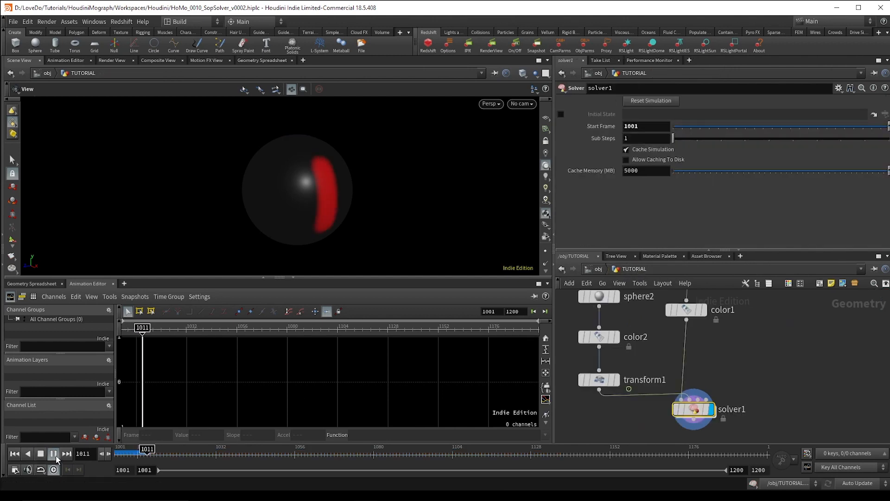
{"action": "left_click", "coordinate": [54, 453]}
Step: Try Input Number 2 at 0 on the Point VOP, reset the simulation and replay it from the first frame
{"action": "double_click", "coordinate": [693, 409]}
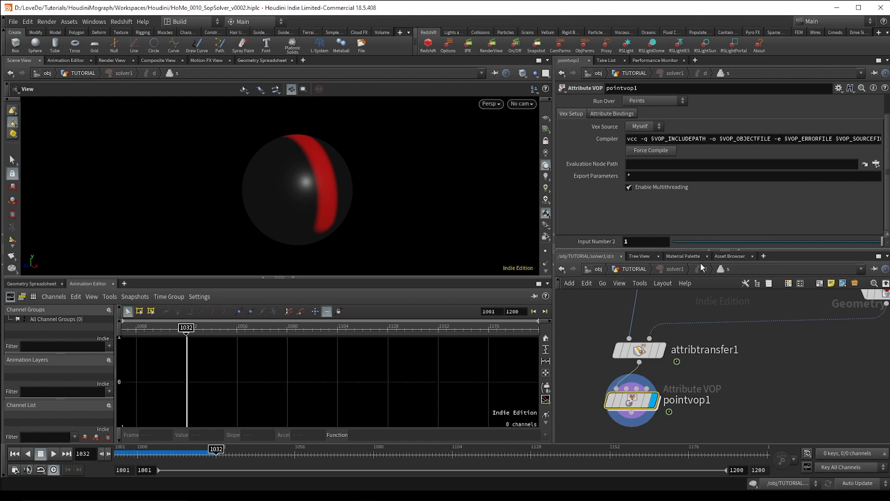
{"action": "left_click_drag", "start_coordinate": [702, 243], "coordinate": [668, 245]}
{"action": "left_click", "coordinate": [621, 269]}
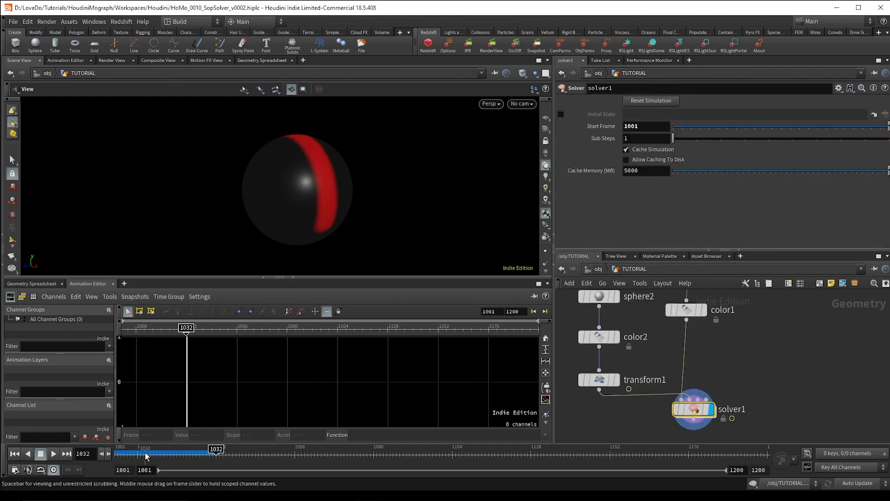
{"action": "left_click", "coordinate": [14, 454]}
{"action": "left_click", "coordinate": [672, 102]}
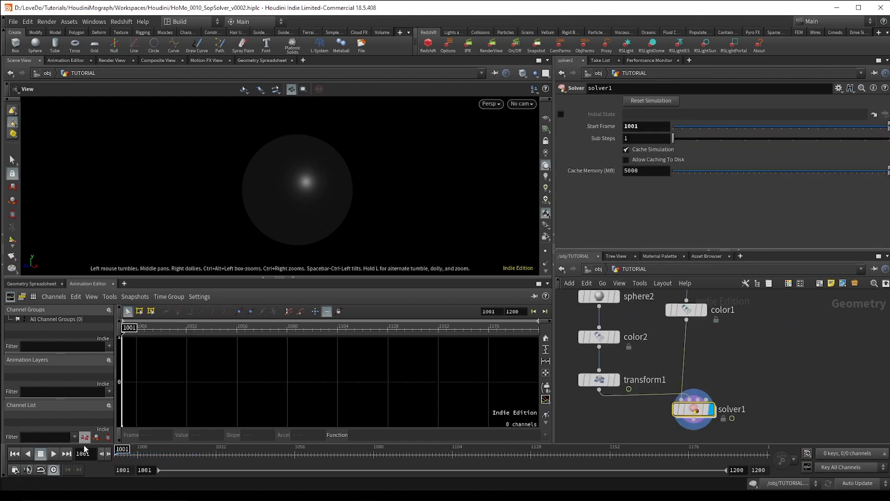
{"action": "left_click", "coordinate": [51, 455]}
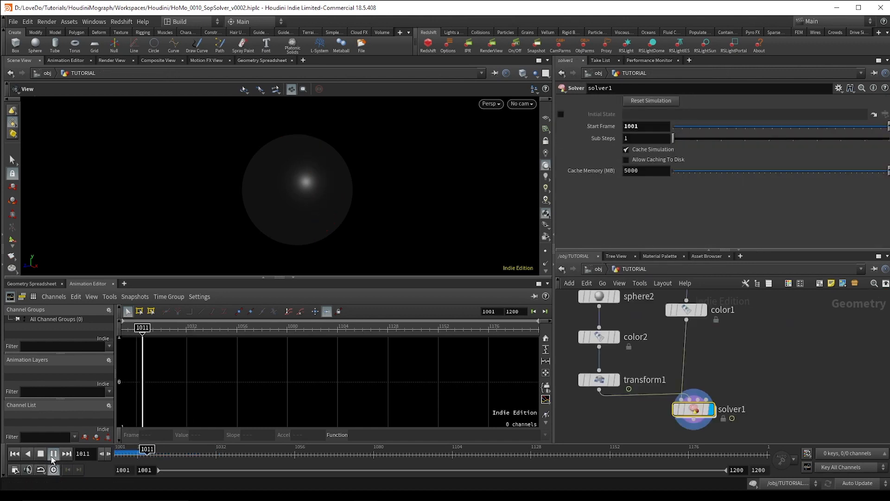
Step: Set the Point VOP's Input Number 2 to 0.9 and replay the simulation from the TUTORIAL network
{"action": "double_click", "coordinate": [697, 410]}
{"action": "left_click", "coordinate": [644, 243]}
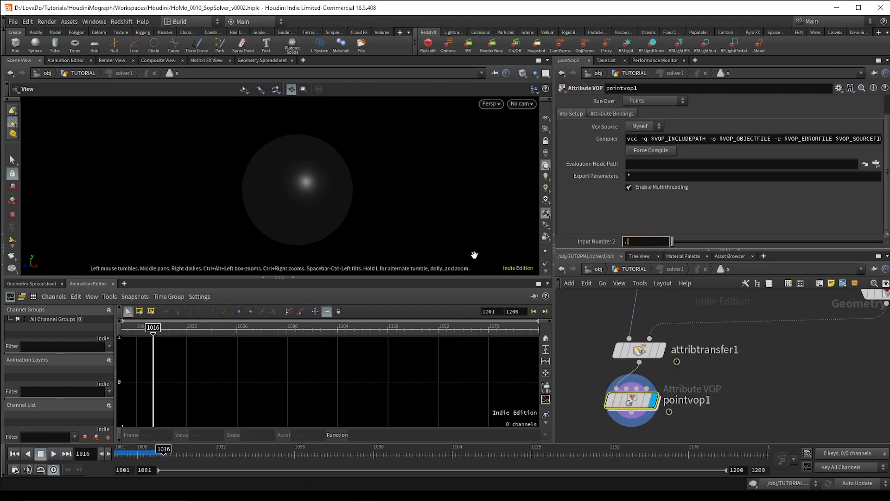
{"action": "key", "text": "Return"}
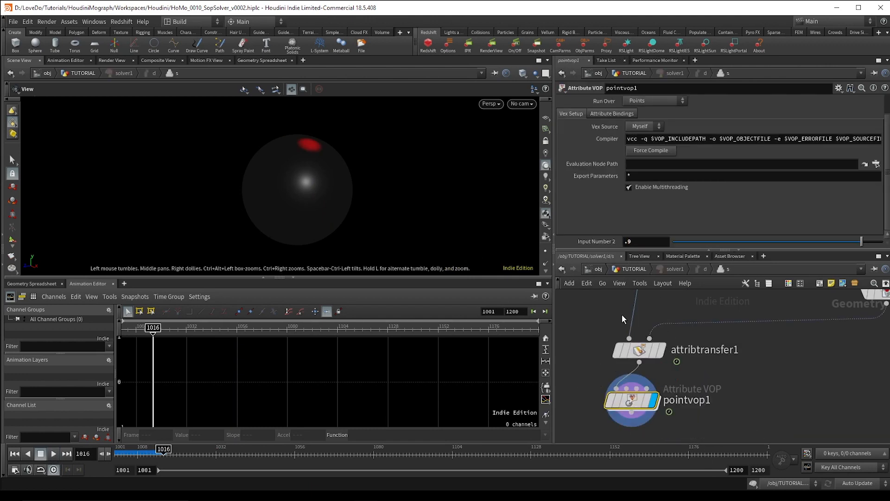
{"action": "left_click", "coordinate": [626, 268]}
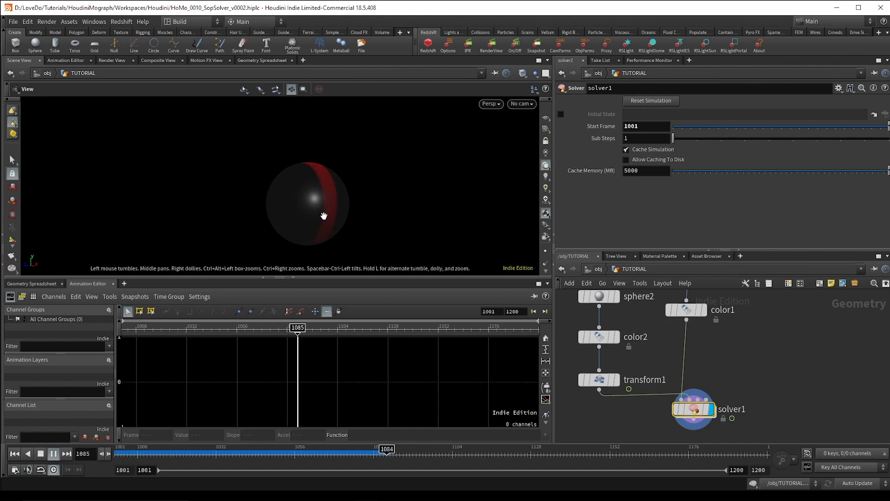
{"action": "left_click", "coordinate": [53, 453]}
Step: Add an Attribute Blur node below solver1
{"action": "middle_click_drag", "start_coordinate": [747, 392], "coordinate": [739, 352]}
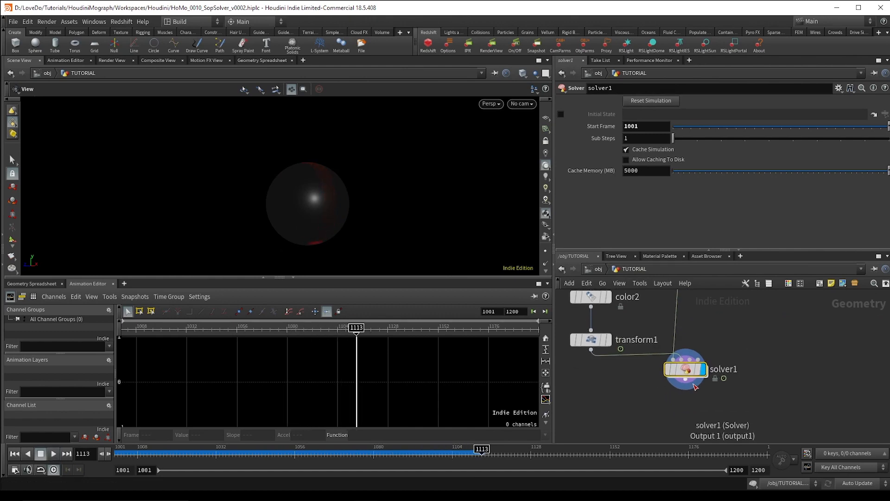
{"action": "key", "text": "Tab"}
{"action": "type", "text": "attr bl"}
{"action": "key", "text": "Return"}
{"action": "key", "text": "Return"}
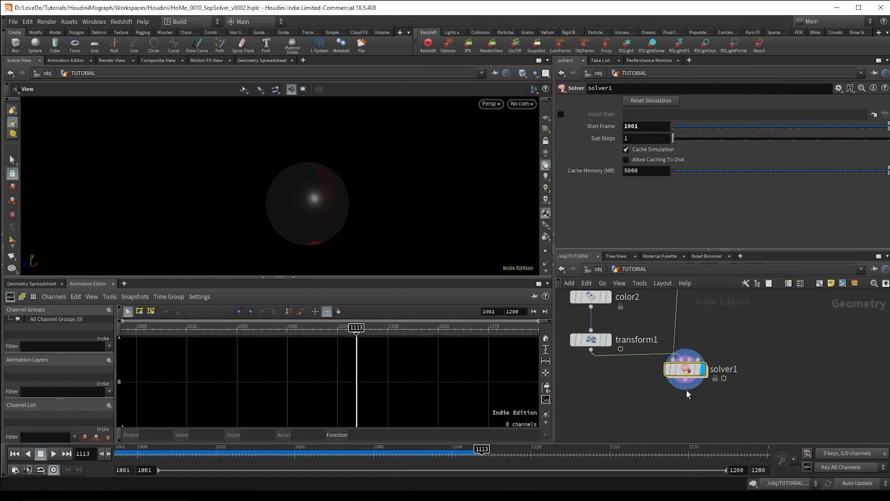
Step: Set the Attribute Blur to blur Cd and display the node
{"action": "double_click", "coordinate": [653, 113]}
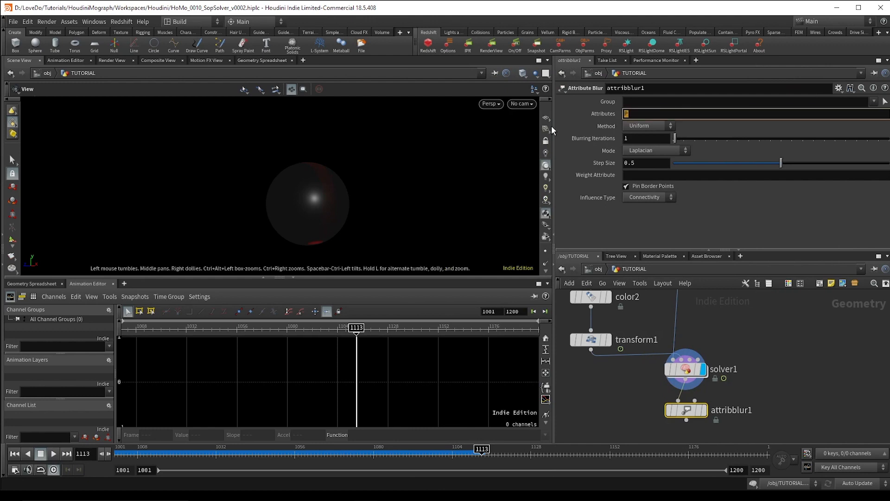
{"action": "type", "text": "Cd"}
{"action": "key", "text": "Return"}
{"action": "left_click", "coordinate": [704, 410]}
{"action": "mouse_move", "coordinate": [408, 232]}
{"action": "left_mouse_down"}
{"action": "mouse_move", "coordinate": [196, 161]}
{"action": "mouse_move", "coordinate": [304, 203]}
{"action": "mouse_move", "coordinate": [408, 226]}
{"action": "left_mouse_up"}
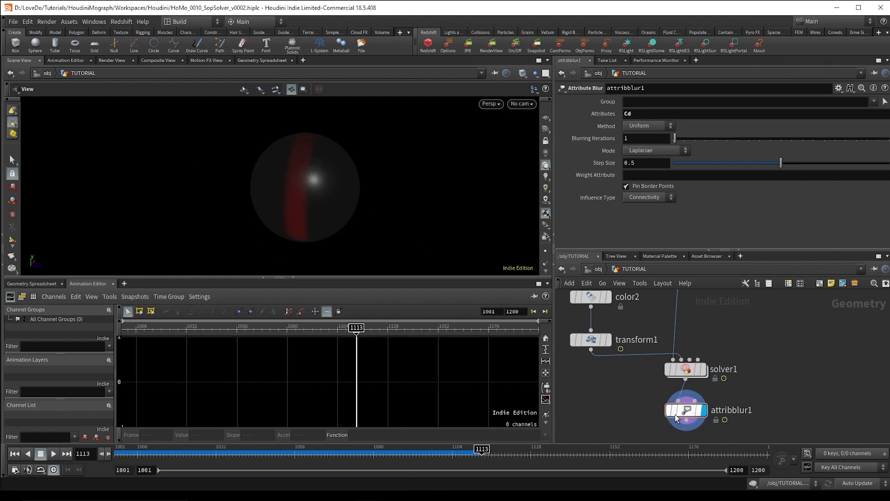
Step: Add a Point VOP below the Attribute Blur node
{"action": "middle_click_drag", "start_coordinate": [747, 410], "coordinate": [746, 336]}
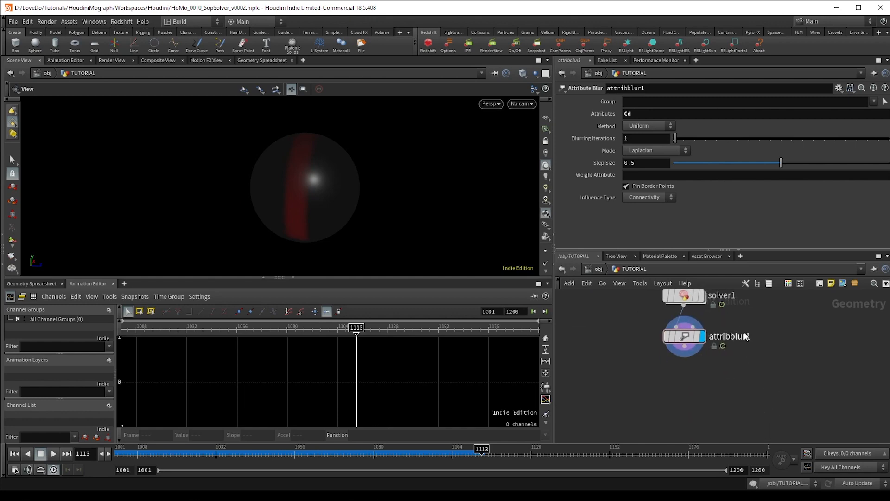
{"action": "left_click", "coordinate": [682, 360]}
{"action": "key", "text": "Tab"}
{"action": "type", "text": "pv"}
{"action": "key", "text": "Return"}
{"action": "left_click", "coordinate": [682, 368]}
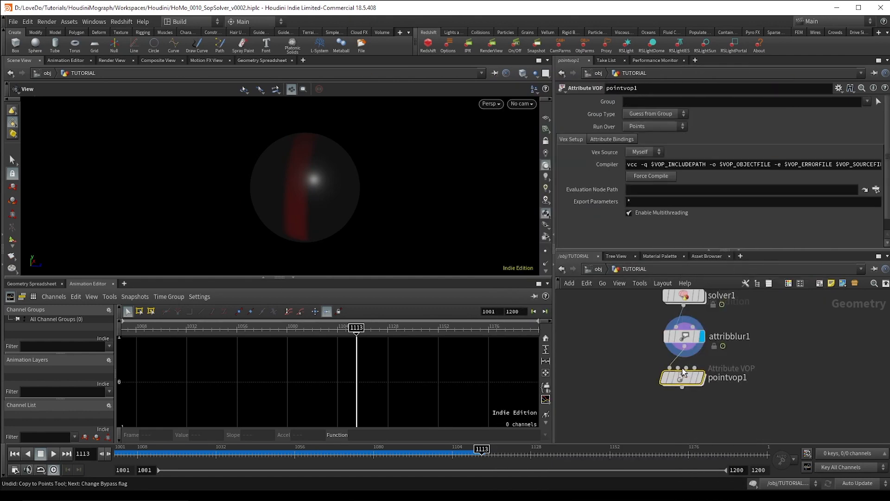
Step: Open the new Point VOP and place a Displace Along Normal node beside the global parameters
{"action": "double_click", "coordinate": [680, 376]}
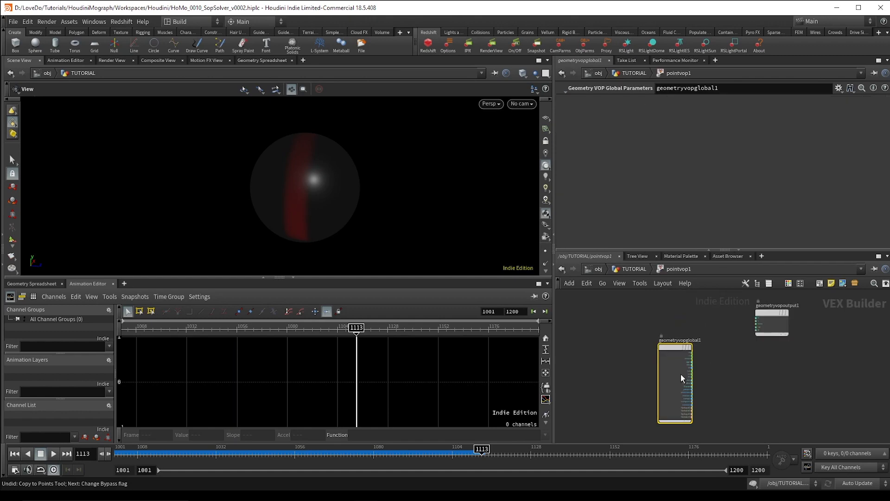
{"action": "key", "text": "Tab"}
{"action": "type", "text": "displace"}
{"action": "key", "text": "Return"}
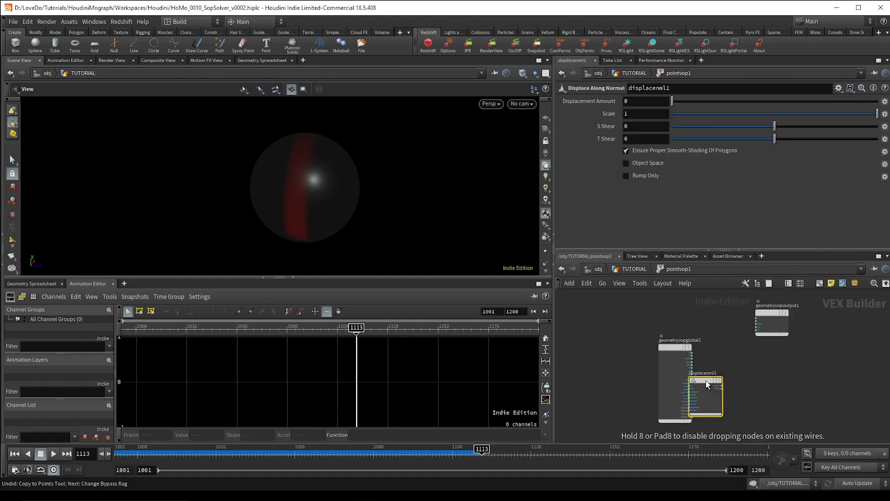
{"action": "left_click", "coordinate": [729, 356]}
Step: Wire the global P and N outputs into the Displace Along Normal node's P and nN inputs
{"action": "scroll", "coordinate": [717, 361], "scroll_direction": "up", "scroll_amount": 3}
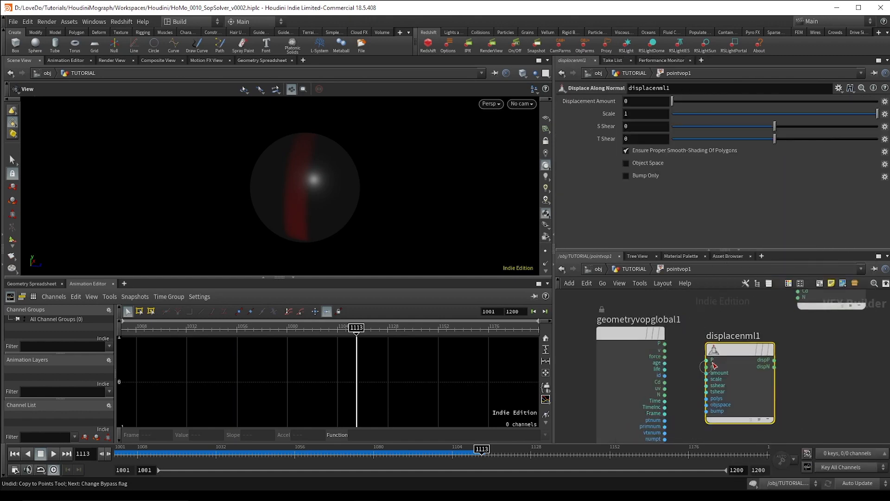
{"action": "left_click", "coordinate": [706, 360]}
{"action": "left_click", "coordinate": [665, 344]}
{"action": "left_click", "coordinate": [665, 395]}
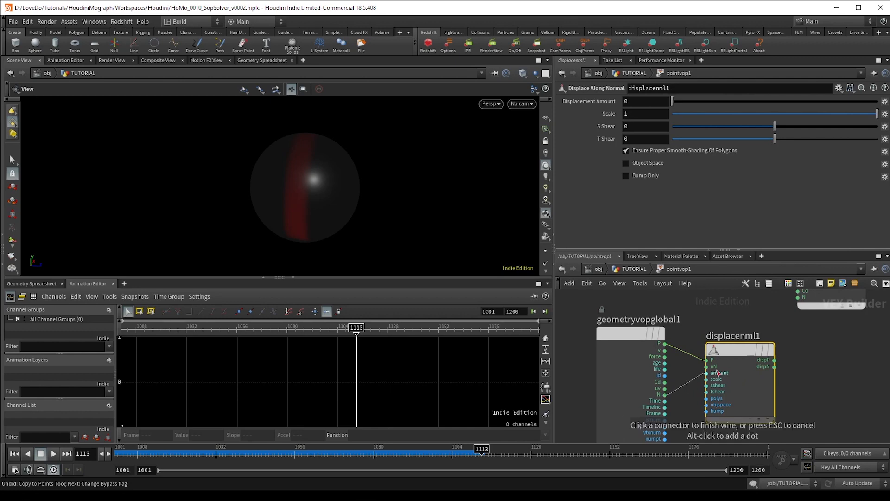
{"action": "left_click", "coordinate": [707, 366]}
{"action": "scroll", "coordinate": [729, 378], "scroll_direction": "down", "scroll_amount": 1}
{"action": "scroll", "coordinate": [730, 377], "scroll_direction": "down", "scroll_amount": 2}
{"action": "left_click_drag", "start_coordinate": [733, 380], "coordinate": [738, 375]}
{"action": "scroll", "coordinate": [717, 394], "scroll_direction": "up", "scroll_amount": 2}
{"action": "middle_click_drag", "start_coordinate": [701, 412], "coordinate": [674, 400]}
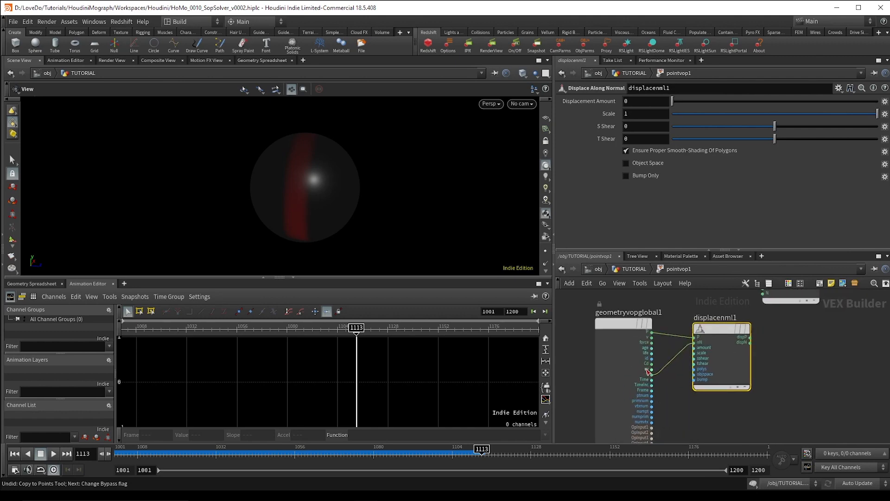
Step: Add a Vector to Float node fed by the global Cd output and place it below the Displace Along Normal node
{"action": "left_click", "coordinate": [651, 365]}
{"action": "key", "text": "Tab"}
{"action": "type", "text": "vtf"}
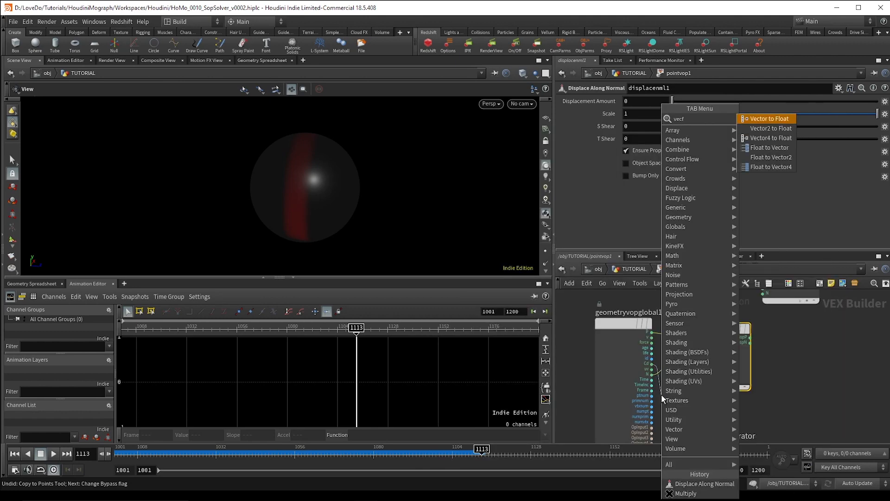
{"action": "key", "text": "Return"}
{"action": "left_click_drag", "start_coordinate": [688, 394], "coordinate": [700, 413]}
{"action": "left_click_drag", "start_coordinate": [727, 356], "coordinate": [745, 355]}
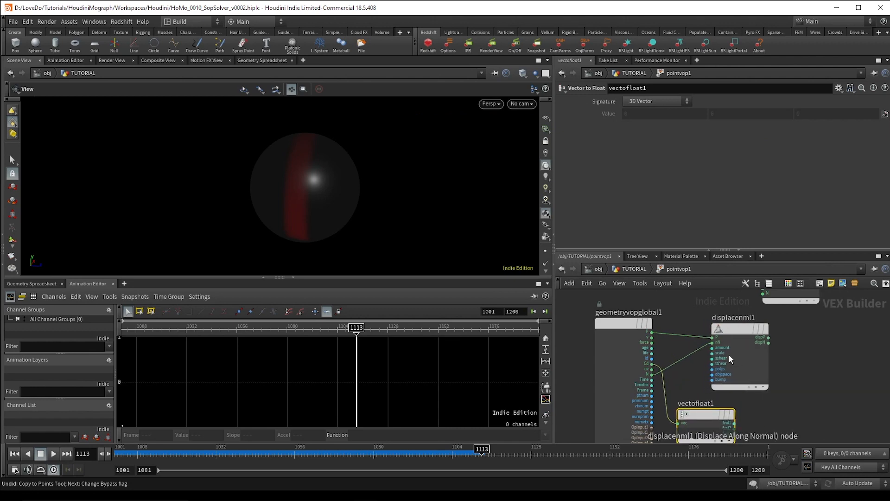
Step: Wire the first float output into the Displace Along Normal node's amount input and promote its scale input to a parameter
{"action": "left_click", "coordinate": [735, 422]}
{"action": "left_click", "coordinate": [728, 397]}
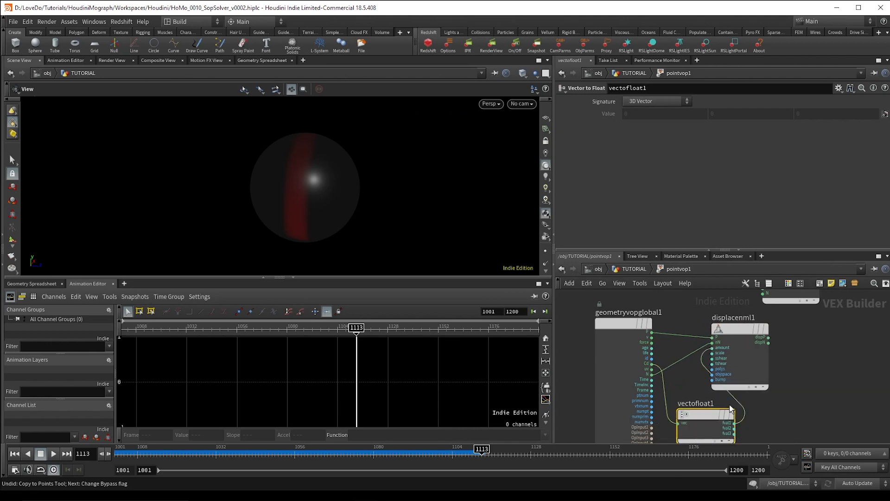
{"action": "middle_click", "coordinate": [714, 354]}
{"action": "left_click", "coordinate": [724, 333]}
Step: Place the geometry output node beside the Displace Along Normal node and wire dispP into its P input
{"action": "middle_click_drag", "start_coordinate": [792, 304], "coordinate": [747, 335]}
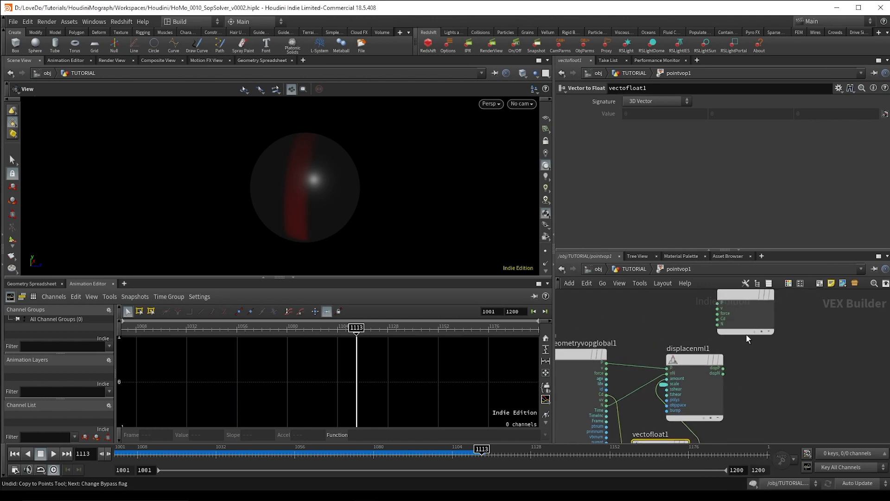
{"action": "left_click_drag", "start_coordinate": [747, 334], "coordinate": [791, 401]}
{"action": "left_click", "coordinate": [762, 372]}
{"action": "left_click", "coordinate": [724, 368]}
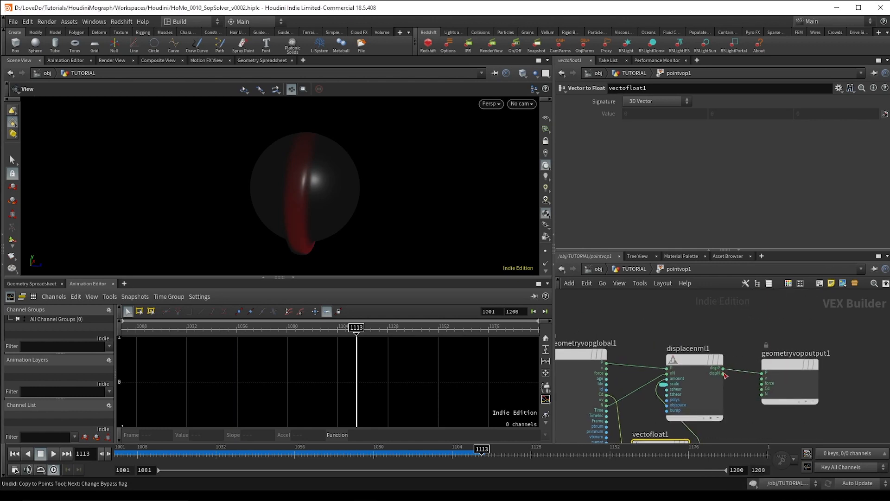
{"action": "middle_click_drag", "start_coordinate": [730, 399], "coordinate": [730, 347]}
Step: Return to the geometry network, add a Smooth node after the Point VOP, and display it
{"action": "key", "text": "u"}
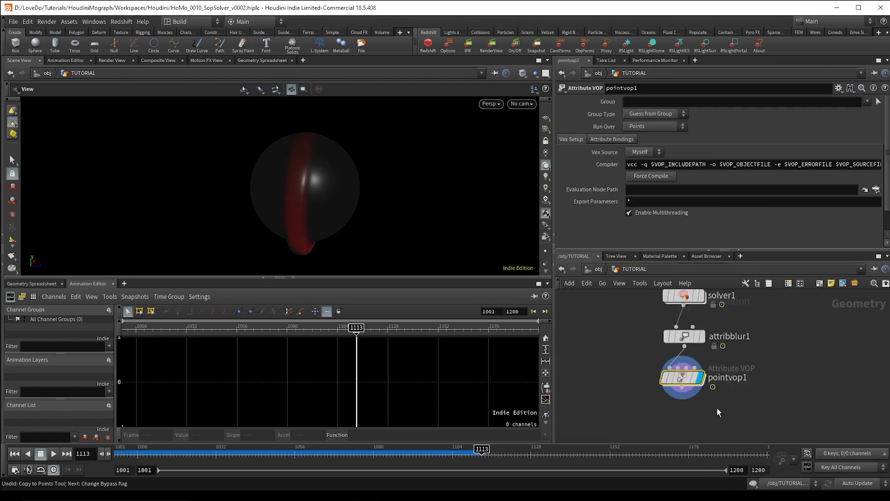
{"action": "right_click", "coordinate": [684, 396]}
{"action": "type", "text": "smo"}
{"action": "key", "text": "Return"}
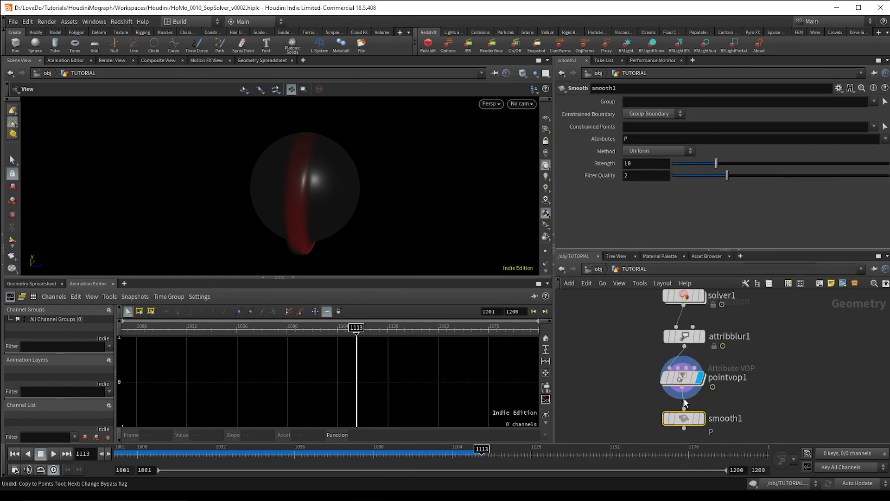
{"action": "mouse_move", "coordinate": [699, 419]}
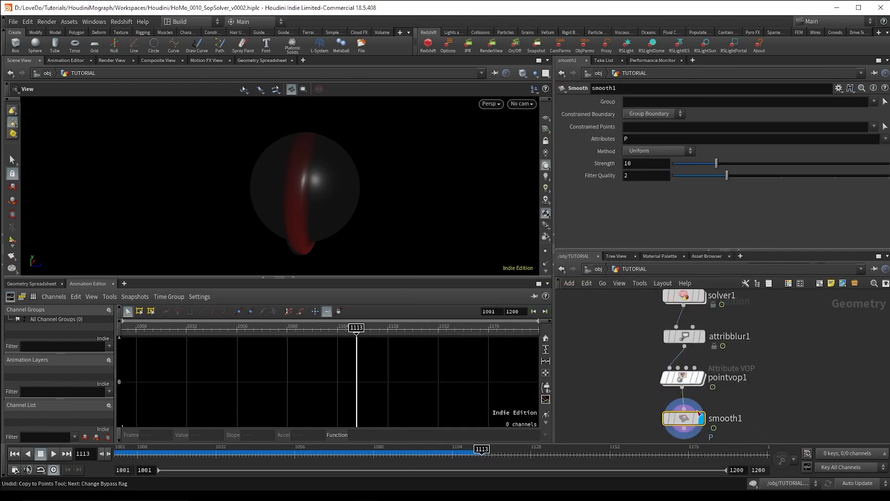
Step: Add an Attribute Delete node below the Smooth node, display it, and remove the Cd point attribute
{"action": "middle_click_drag", "start_coordinate": [720, 427], "coordinate": [728, 393]}
{"action": "left_click_drag", "start_coordinate": [699, 389], "coordinate": [697, 382]}
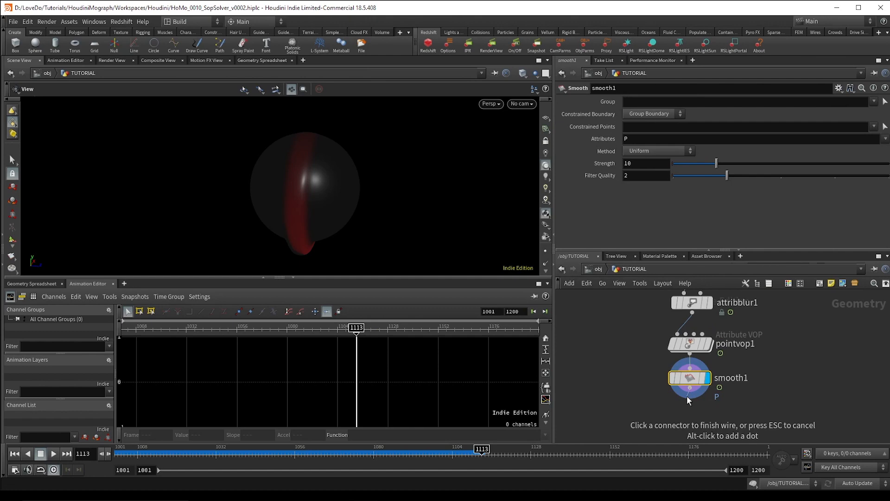
{"action": "key", "text": "Tab"}
{"action": "type", "text": "atde"}
{"action": "key", "text": "Return"}
{"action": "key", "text": "Return"}
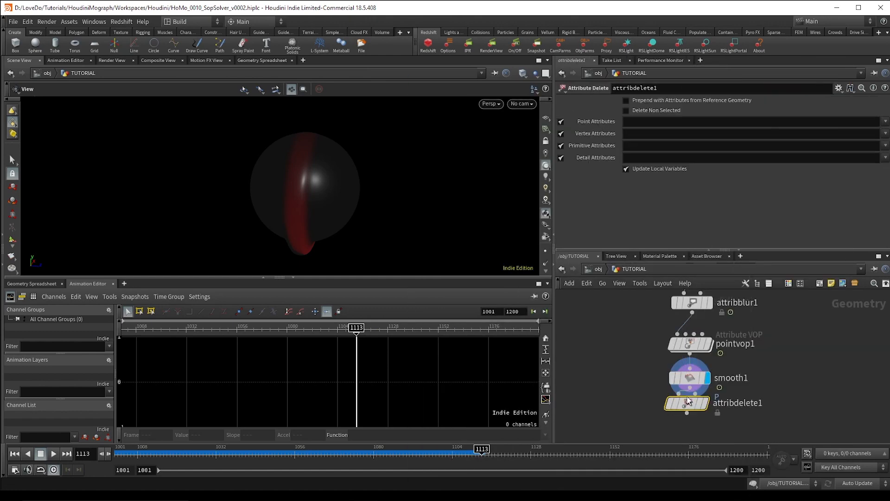
{"action": "left_click", "coordinate": [708, 419]}
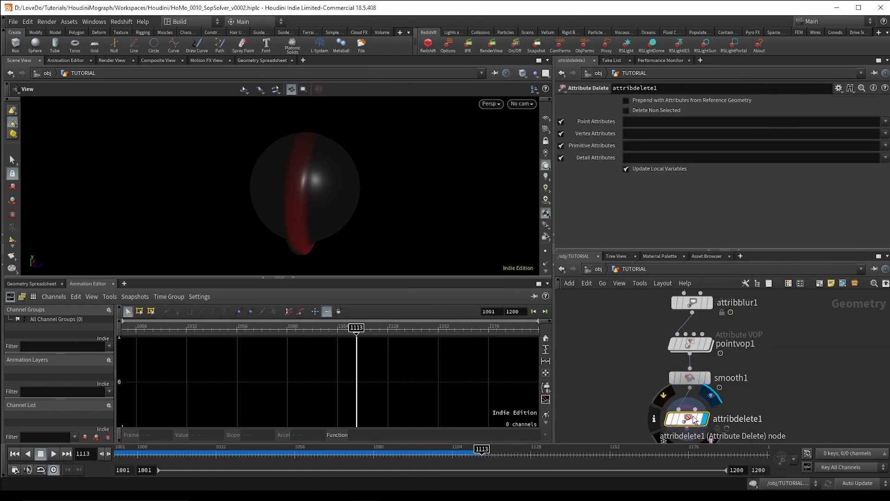
{"action": "left_click", "coordinate": [649, 188]}
{"action": "left_click_drag", "start_coordinate": [310, 166], "coordinate": [321, 195]}
{"action": "middle_click_drag", "start_coordinate": [321, 196], "coordinate": [311, 168]}
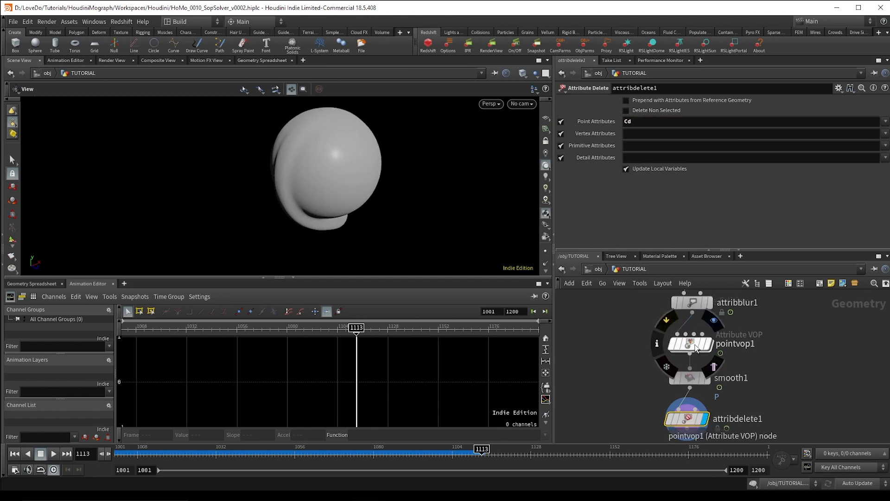
Step: Set the Point VOP's promoted Scale parameter to -.5
{"action": "left_click", "coordinate": [695, 348]}
{"action": "scroll", "coordinate": [669, 227], "scroll_direction": "down", "scroll_amount": 1}
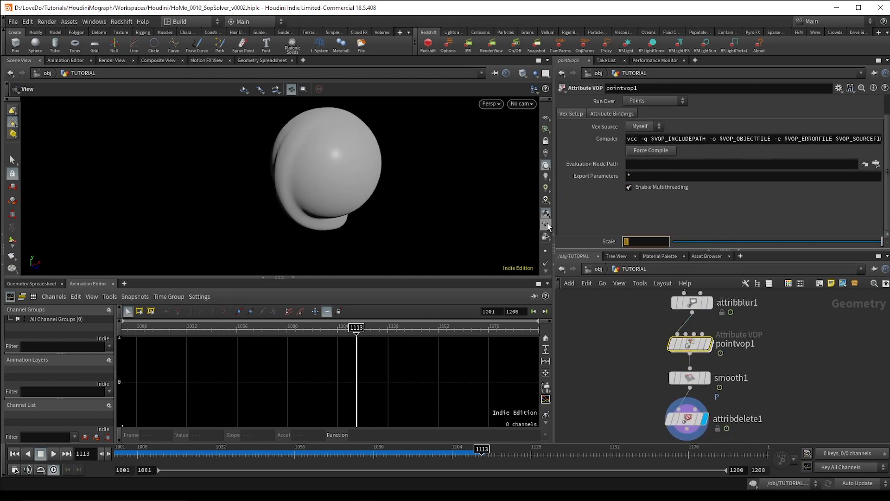
{"action": "type", "text": "-.5"}
{"action": "key", "text": "Return"}
{"action": "left_click_drag", "start_coordinate": [359, 171], "coordinate": [346, 187]}
{"action": "right_click_drag", "start_coordinate": [346, 187], "coordinate": [367, 198]}
Step: Play the animation and set the Point VOP's Scale to -0.9 while inspecting the dented sphere
{"action": "left_click", "coordinate": [53, 455]}
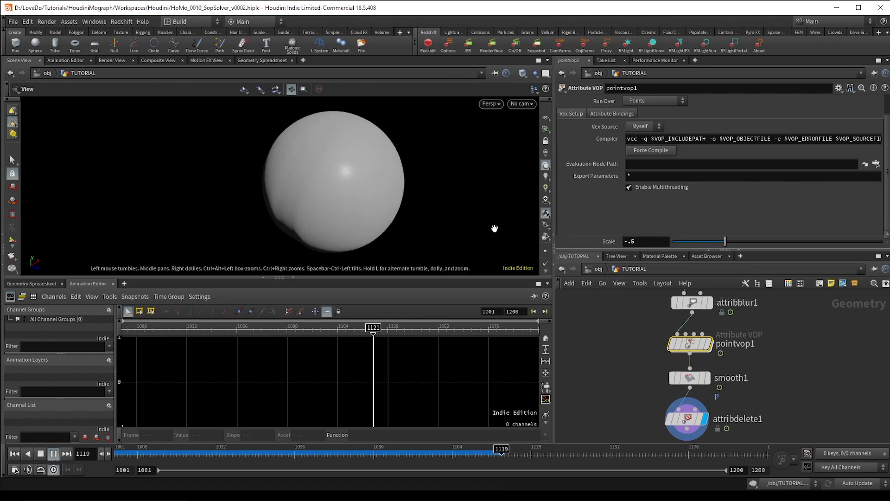
{"action": "middle_click", "coordinate": [624, 241]}
{"action": "middle_click_drag", "start_coordinate": [624, 242], "coordinate": [598, 242]}
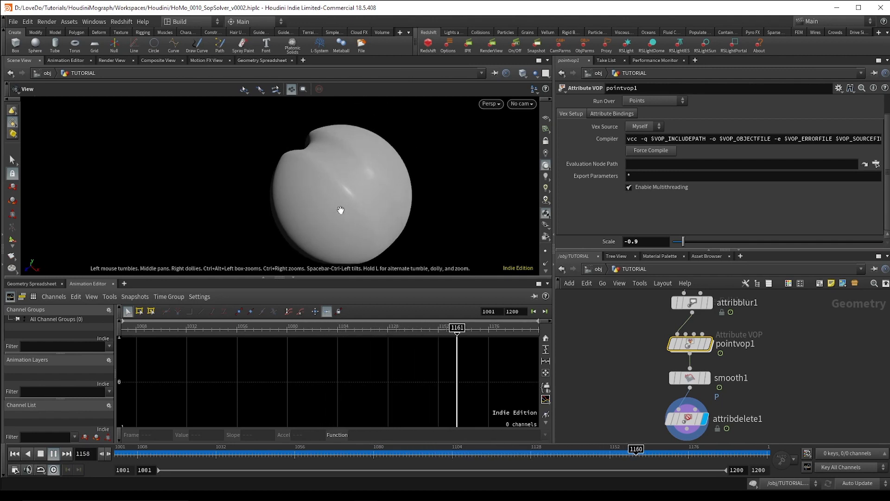
{"action": "middle_click_drag", "start_coordinate": [341, 209], "coordinate": [255, 188]}
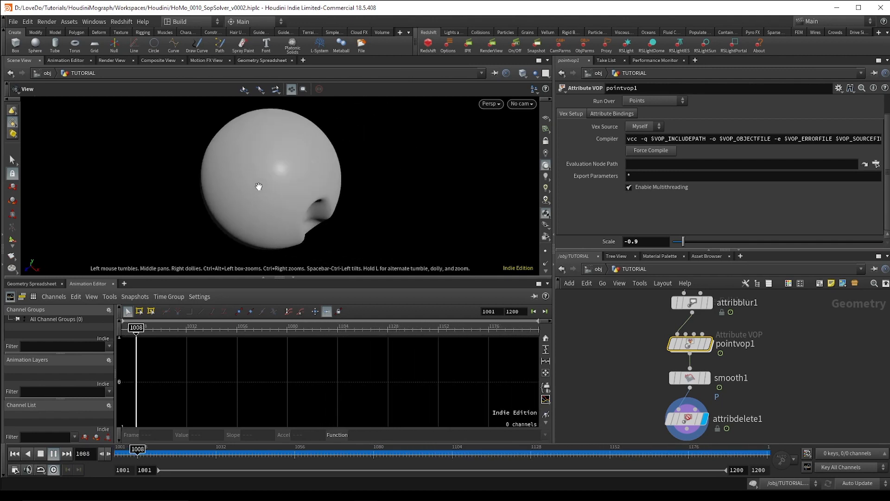